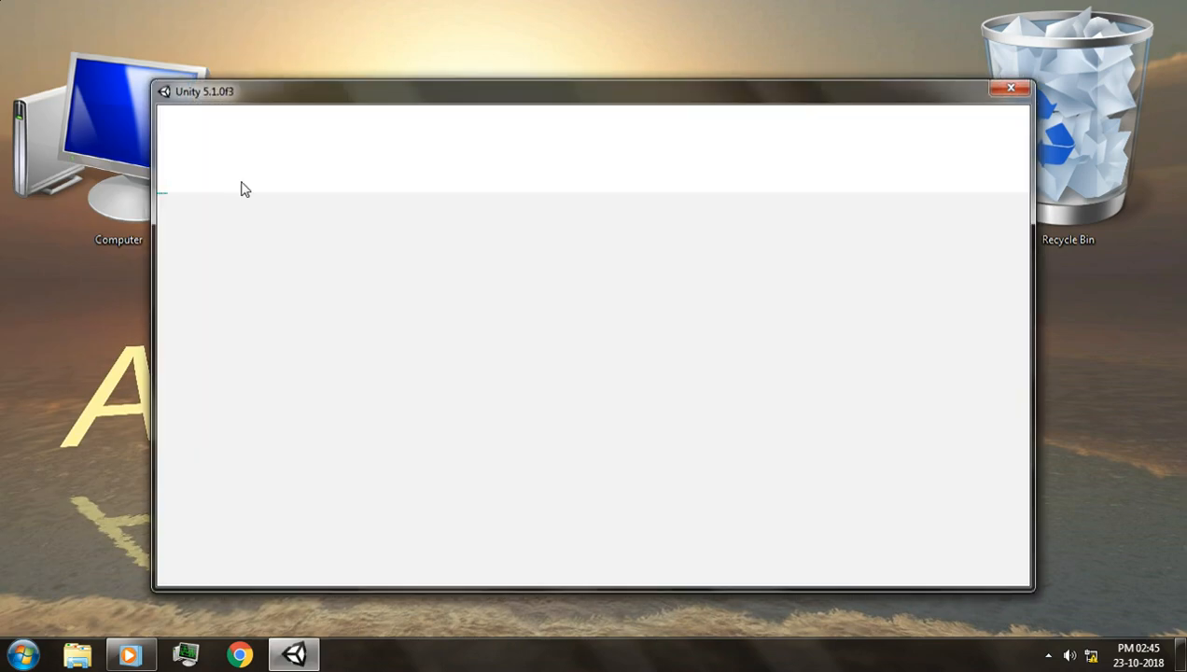
Open the 2d run project and dismiss the K7TotalSecurity notification
left_click(206, 237)
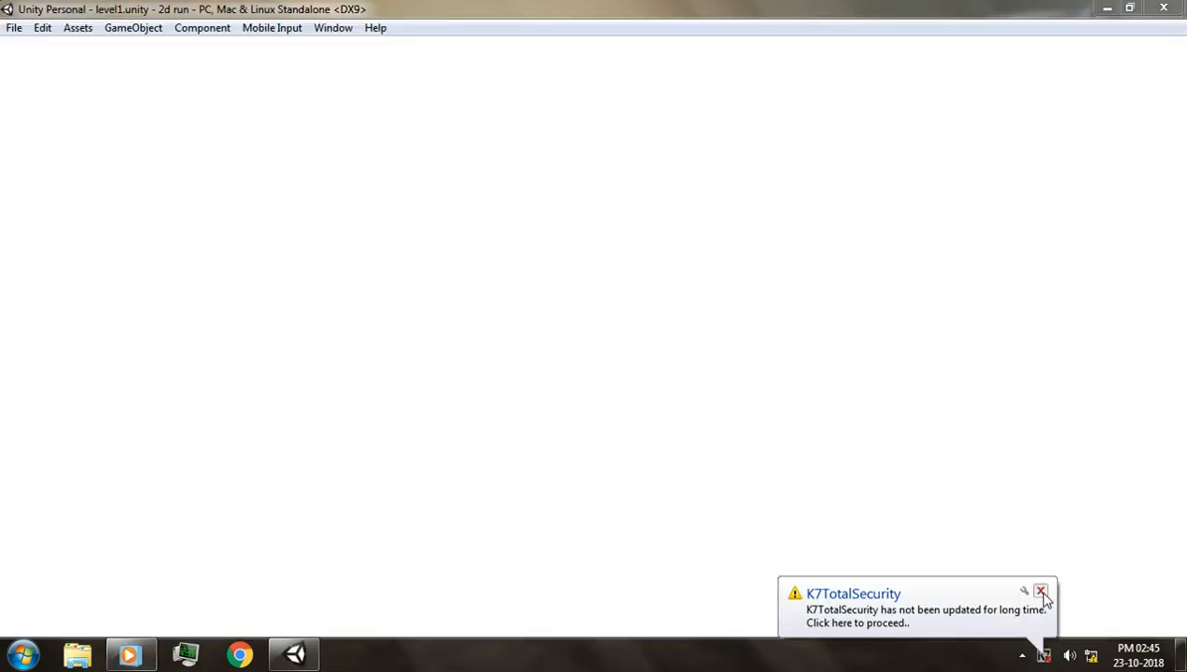
left_click(1041, 592)
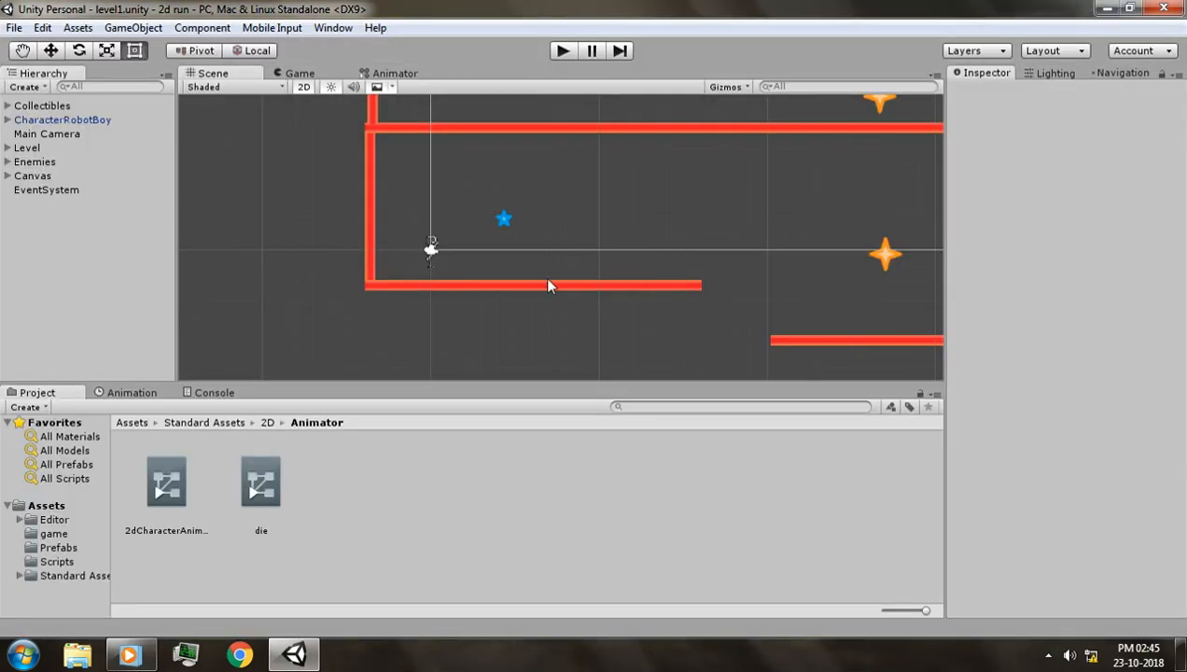
Add a particle system to the scene near the blue star and set its X rotation to 0
scroll(528, 247, "up", 3)
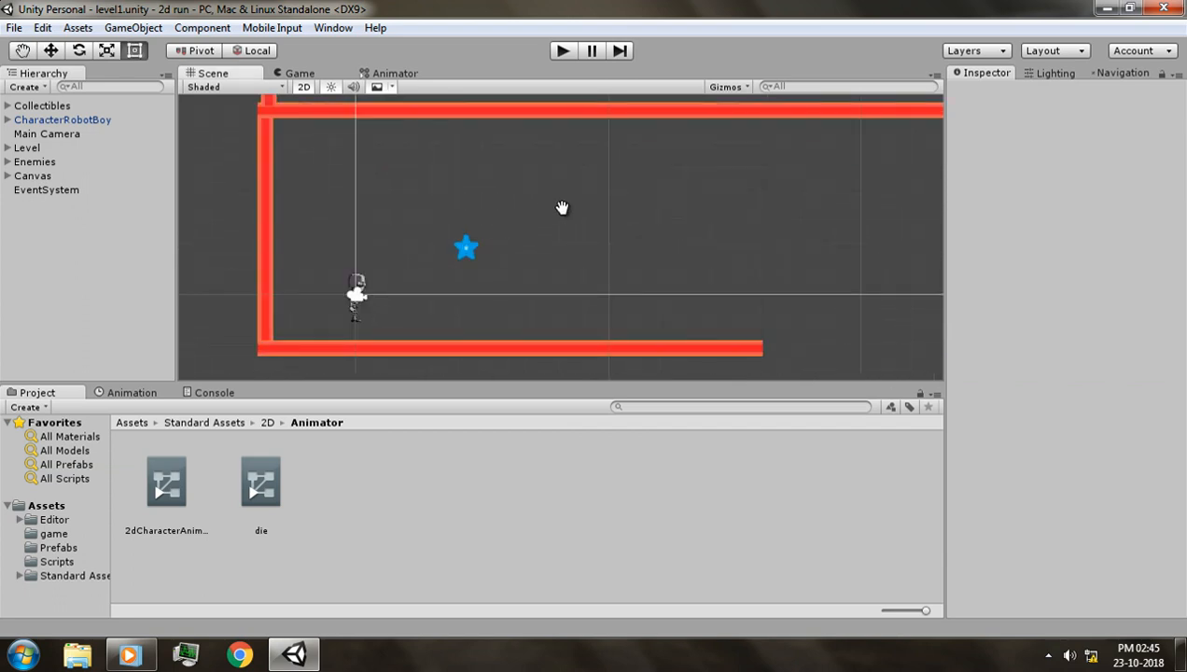
scroll(549, 216, "up", 2)
left_click(41, 87)
left_click(123, 242)
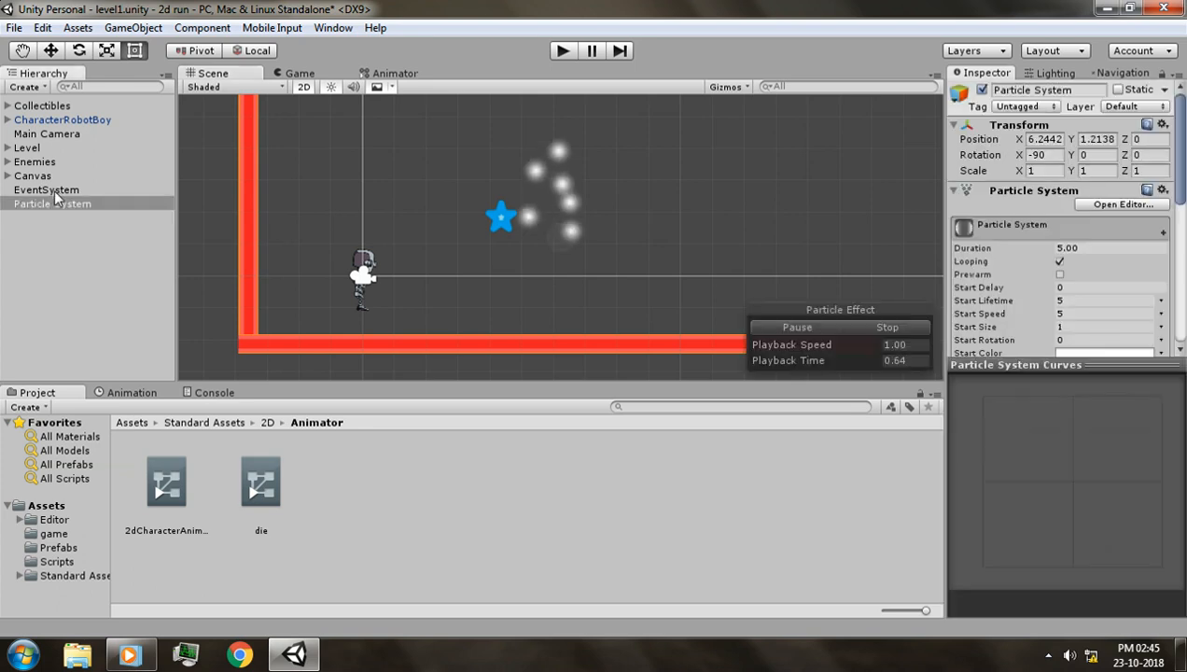
scroll(538, 247, "down", 1)
left_click(1043, 156)
type("0")
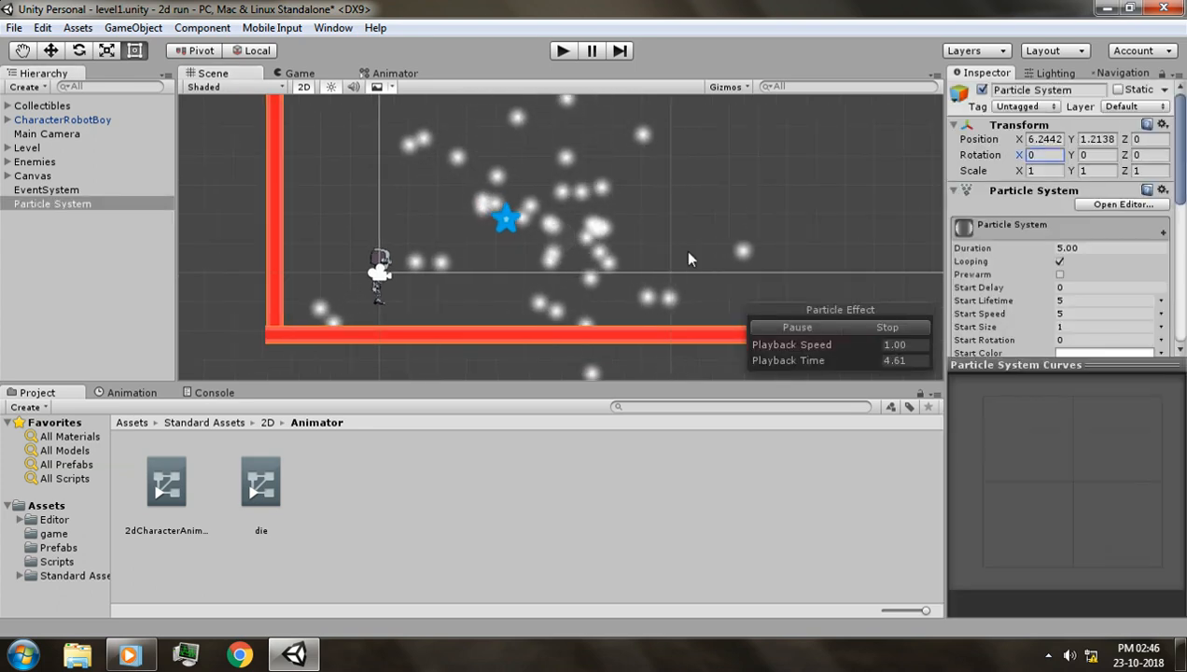
Set the particle system's start lifetime to 1 and its duration to 1
scroll(756, 254, "down", 1)
scroll(1102, 205, "down", 3)
scroll(1102, 206, "up", 1)
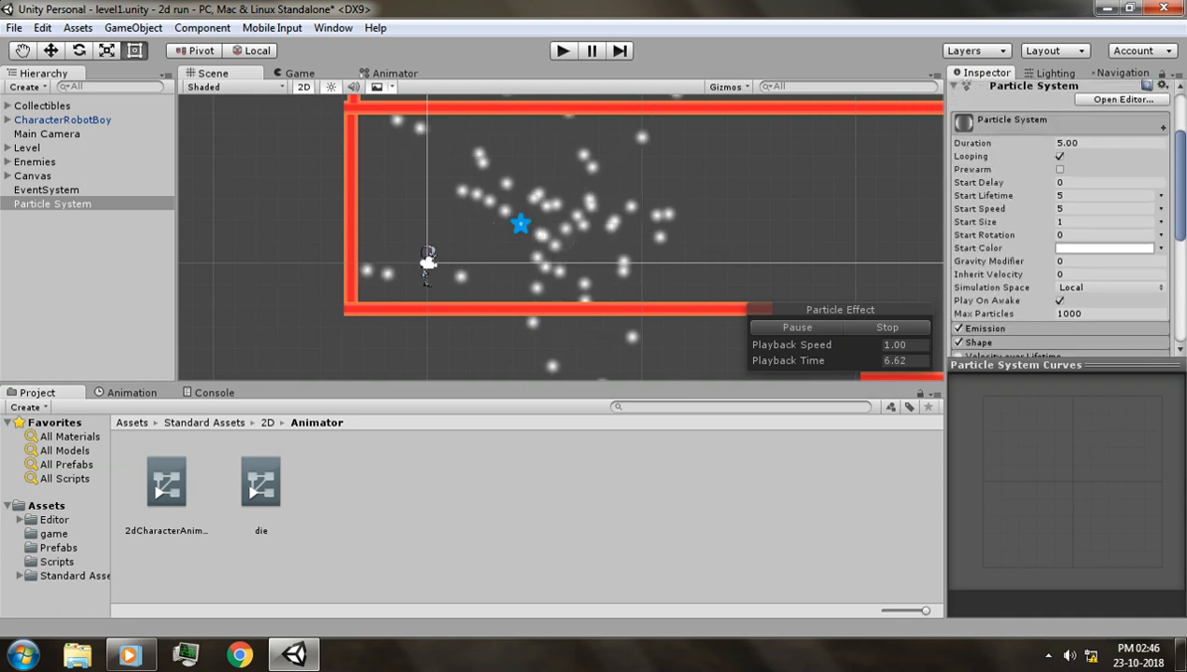
left_click(1103, 196)
type("1")
left_click(1101, 143)
type("1")
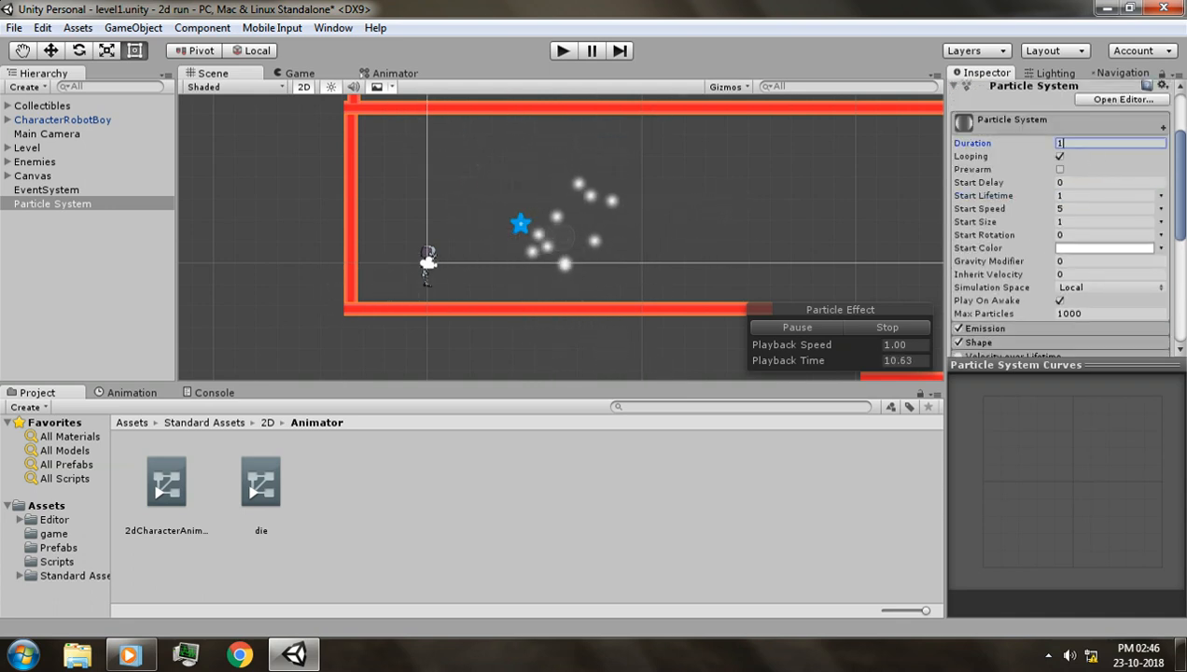
Set the particles' start speed to 10 and start size to 0.2
left_click(1101, 209)
type("10")
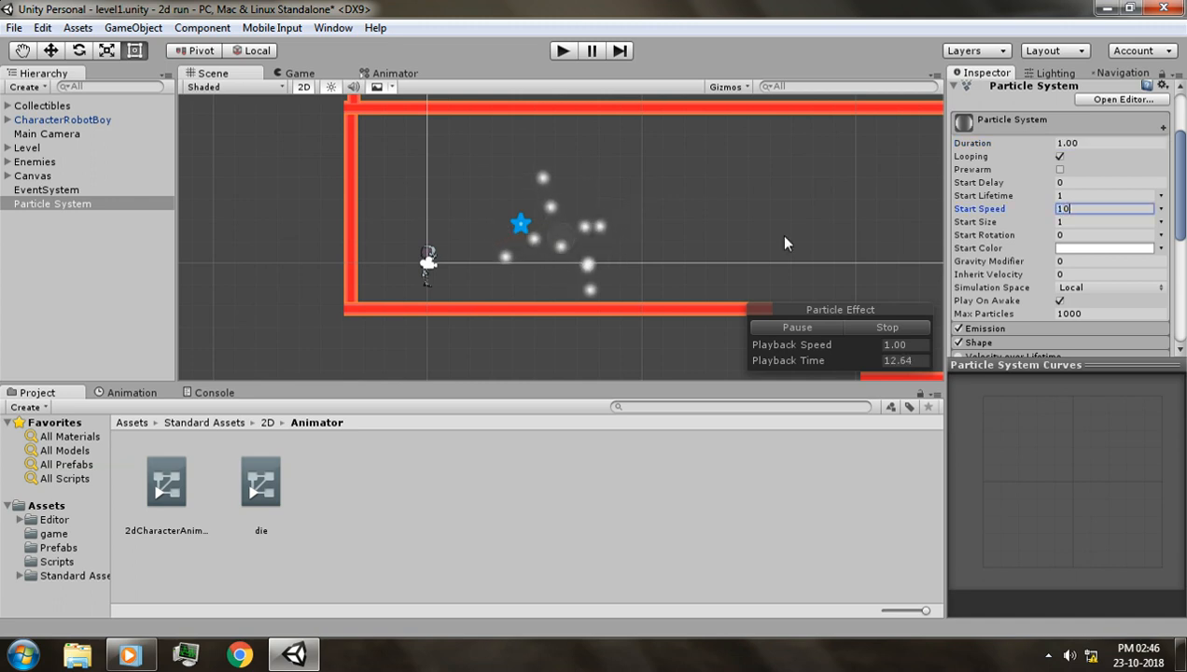
left_click(1101, 221)
type("0.2")
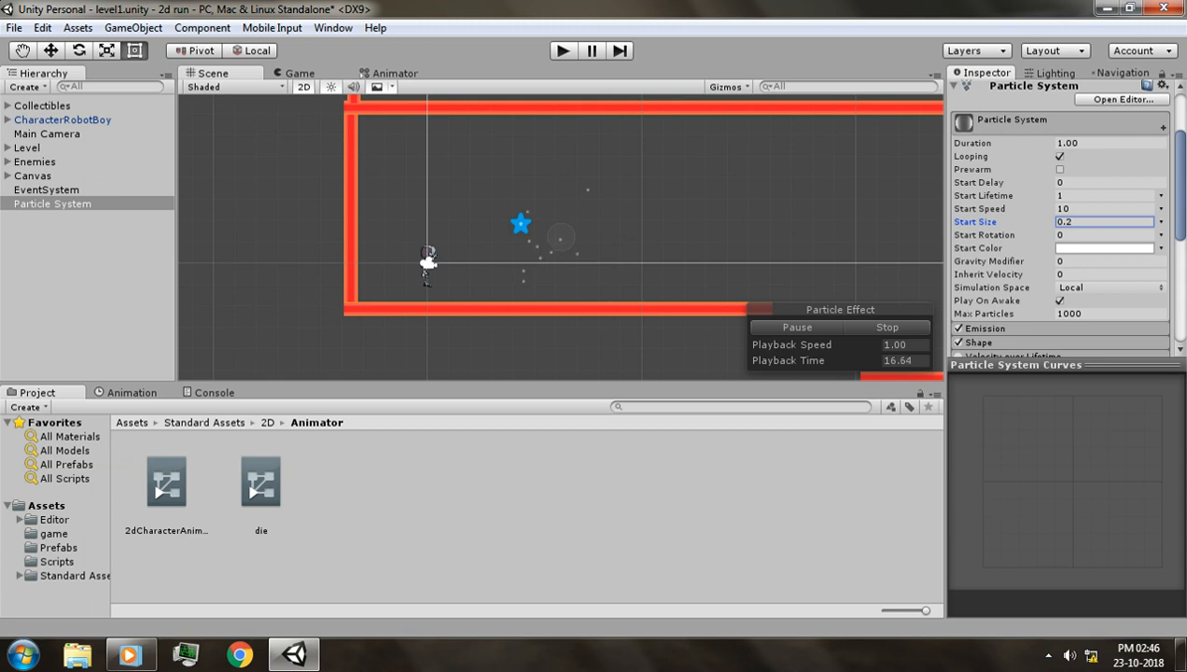
Set the particle system's emission rate to 100 over time
scroll(1060, 246, "down", 2)
left_click(1062, 223)
left_click(1080, 242)
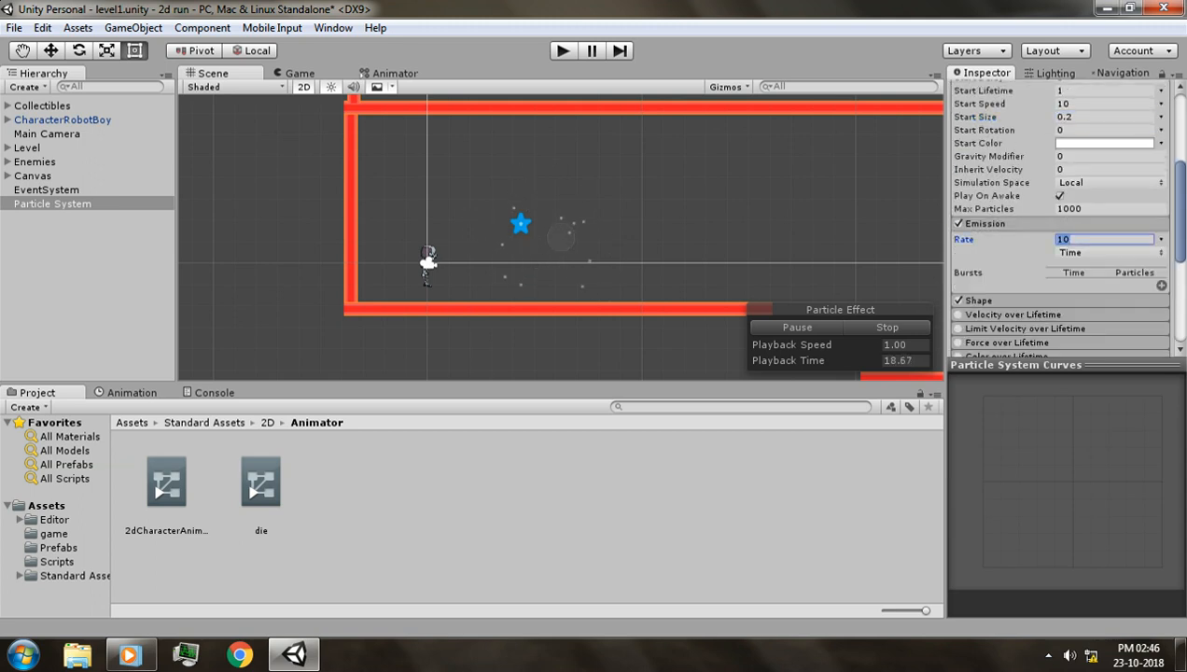
scroll(1073, 239, "down", 3)
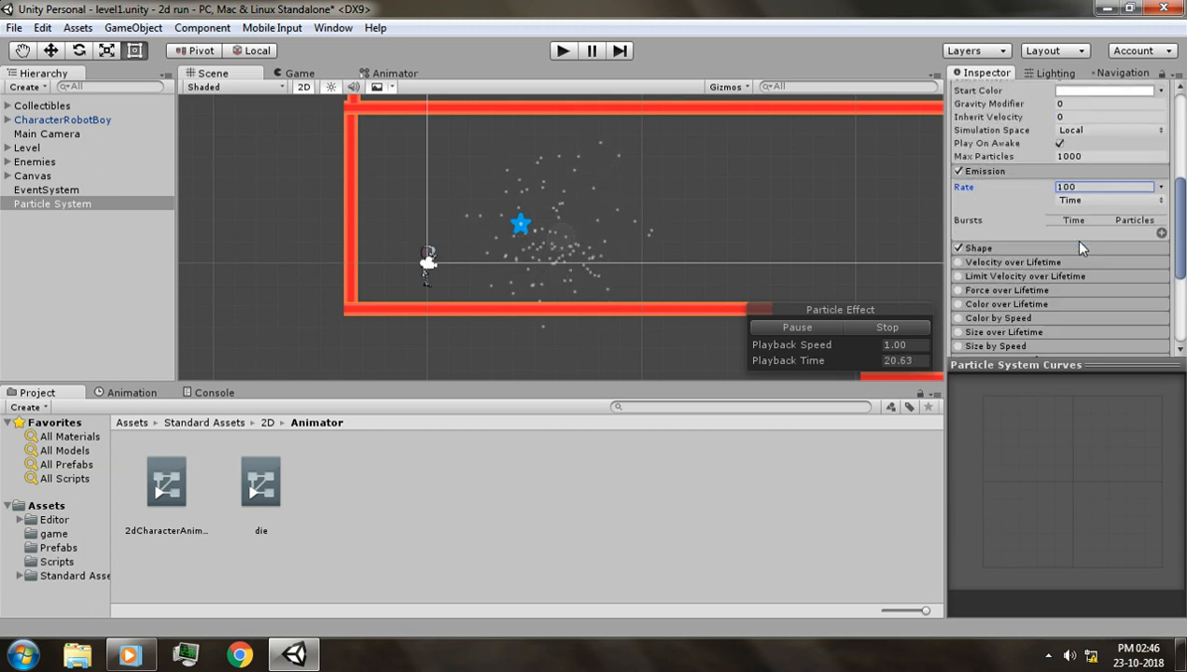
Set the cone emitter shape's radius to 0.01 and its angle to 5
left_click(1063, 197)
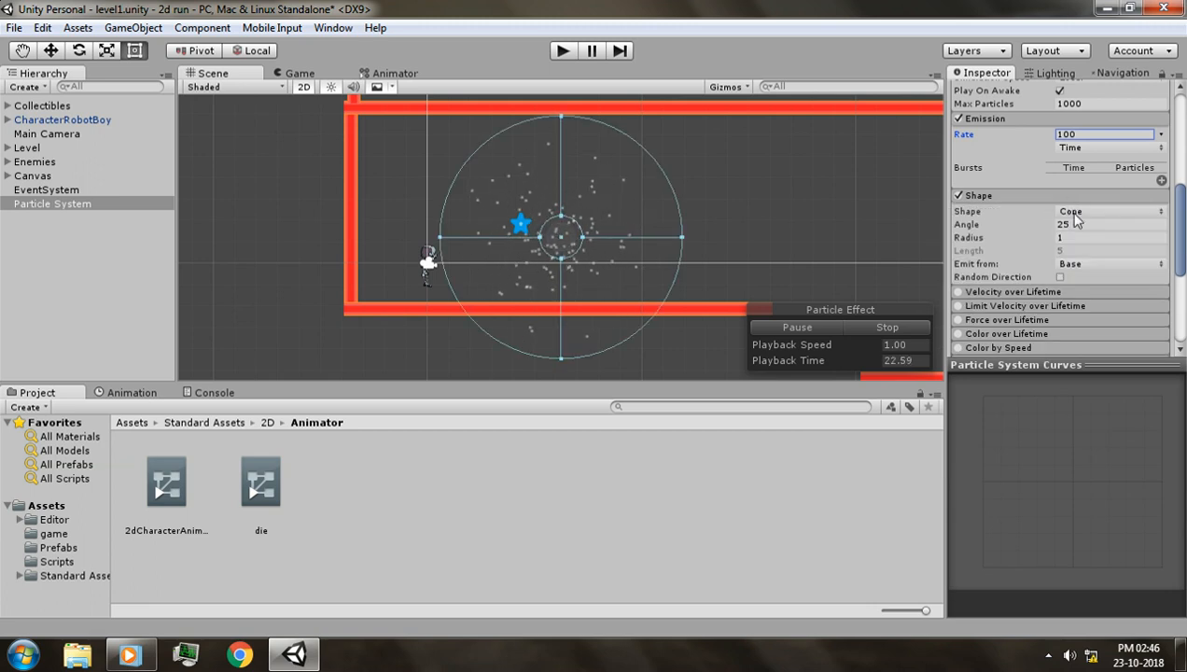
left_click(1083, 237)
type("0")
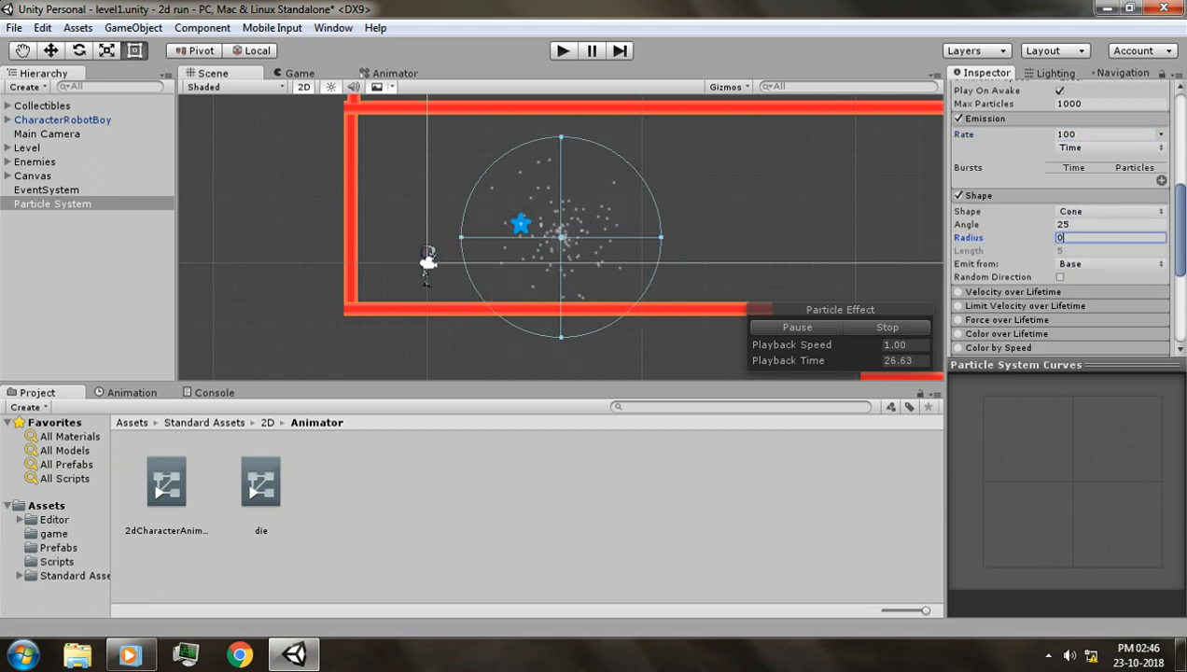
left_click(1083, 225)
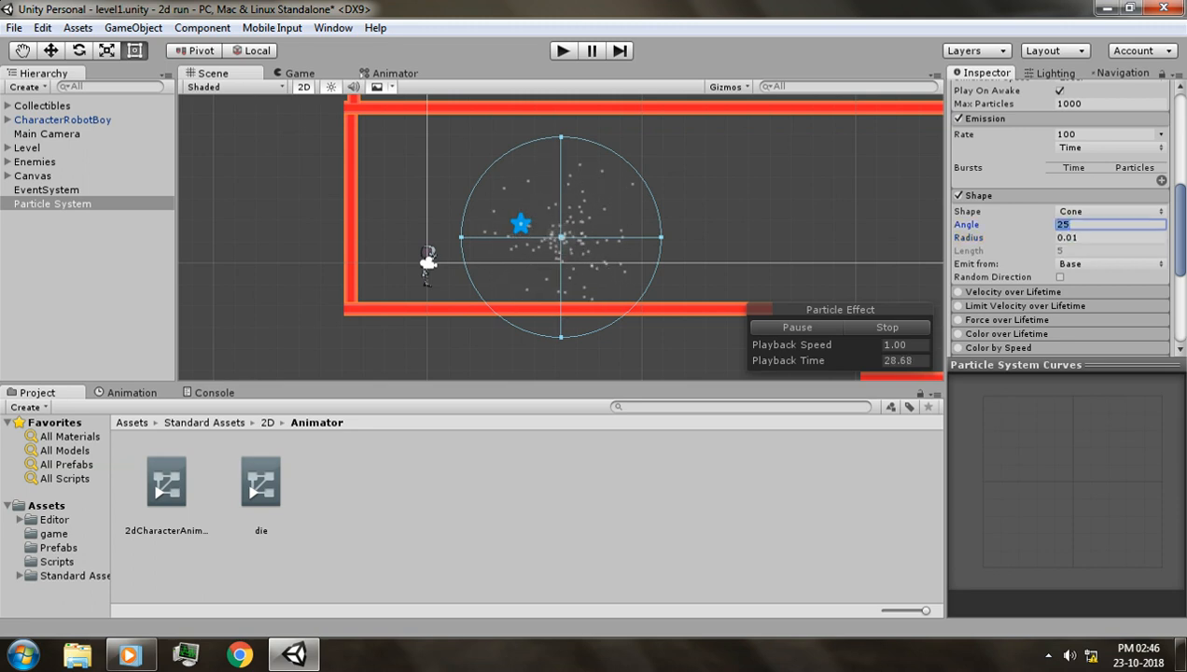
type("5")
scroll(565, 235, "up", 3)
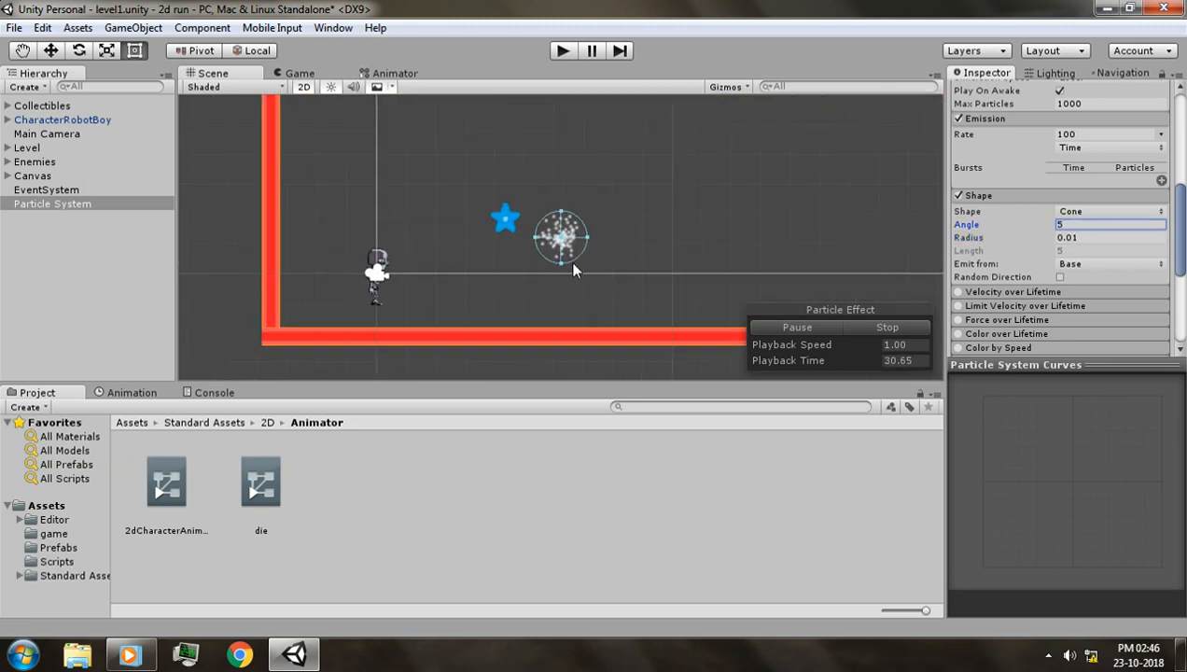
scroll(591, 255, "up", 2)
Enable Color over Lifetime and sample the light blue of the star's centre as the gradient's start color
scroll(1019, 211, "down", 5)
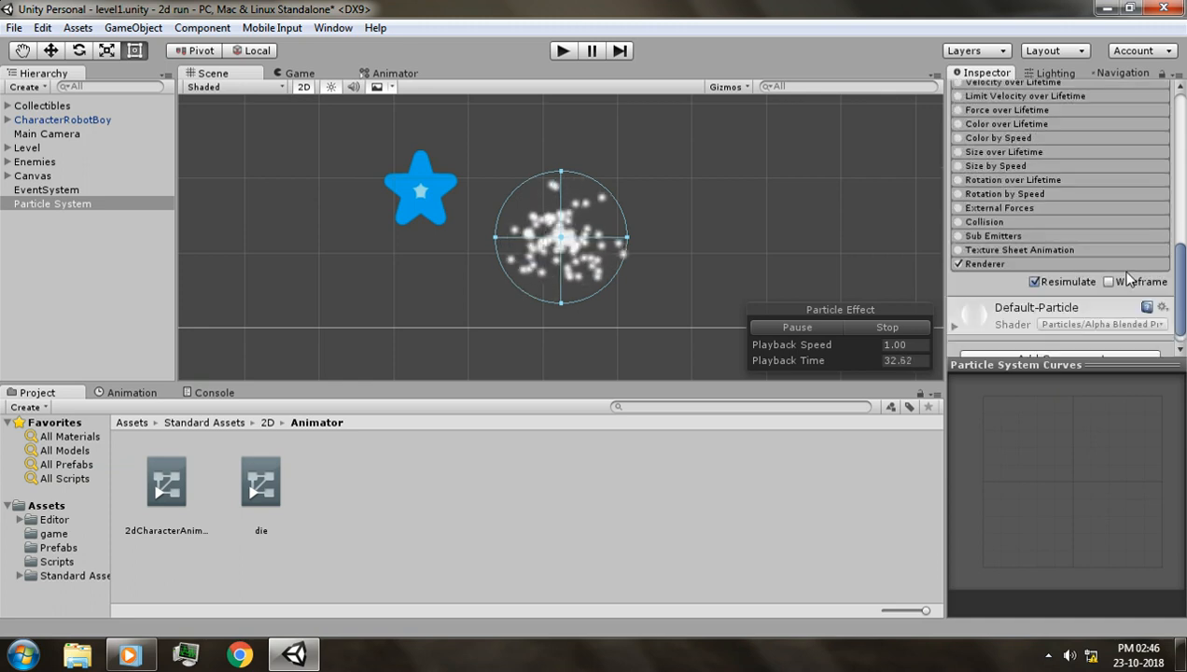
scroll(1019, 211, "up", 2)
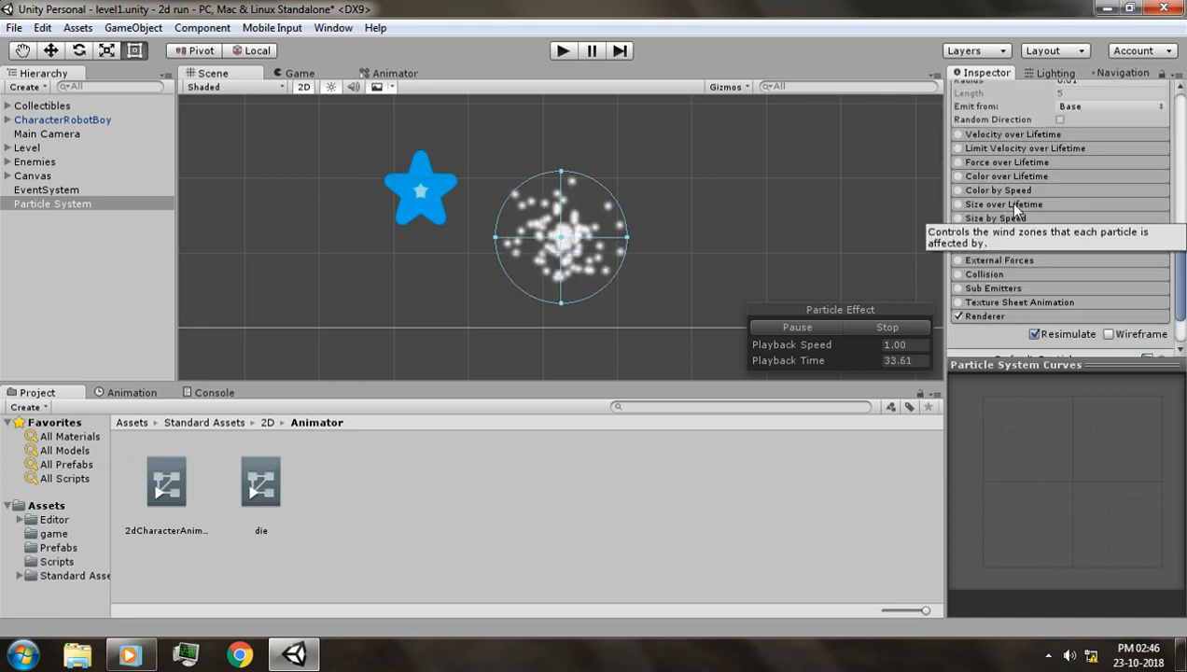
left_click(958, 177)
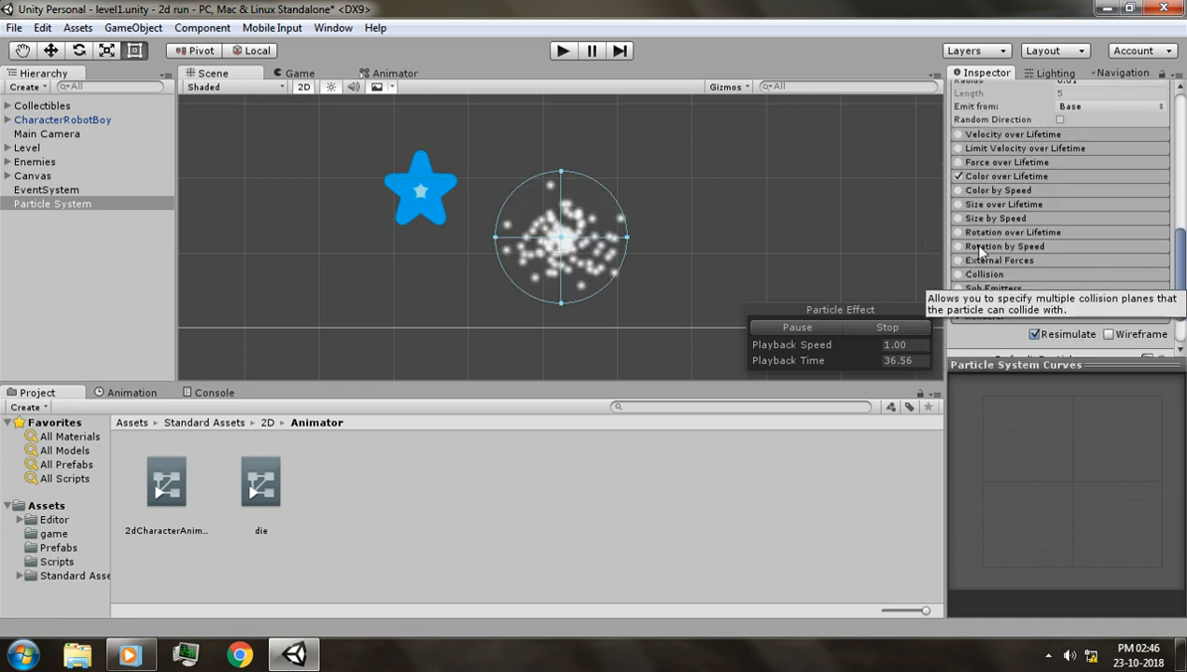
left_click(1013, 176)
left_click(1068, 192)
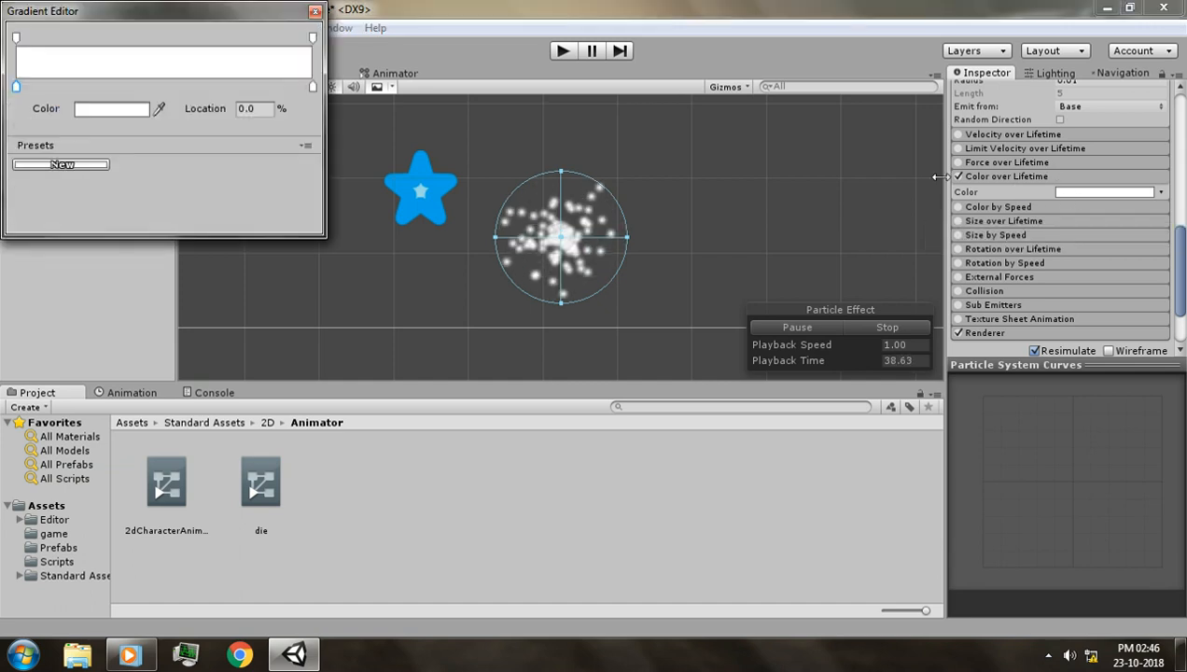
left_click(158, 108)
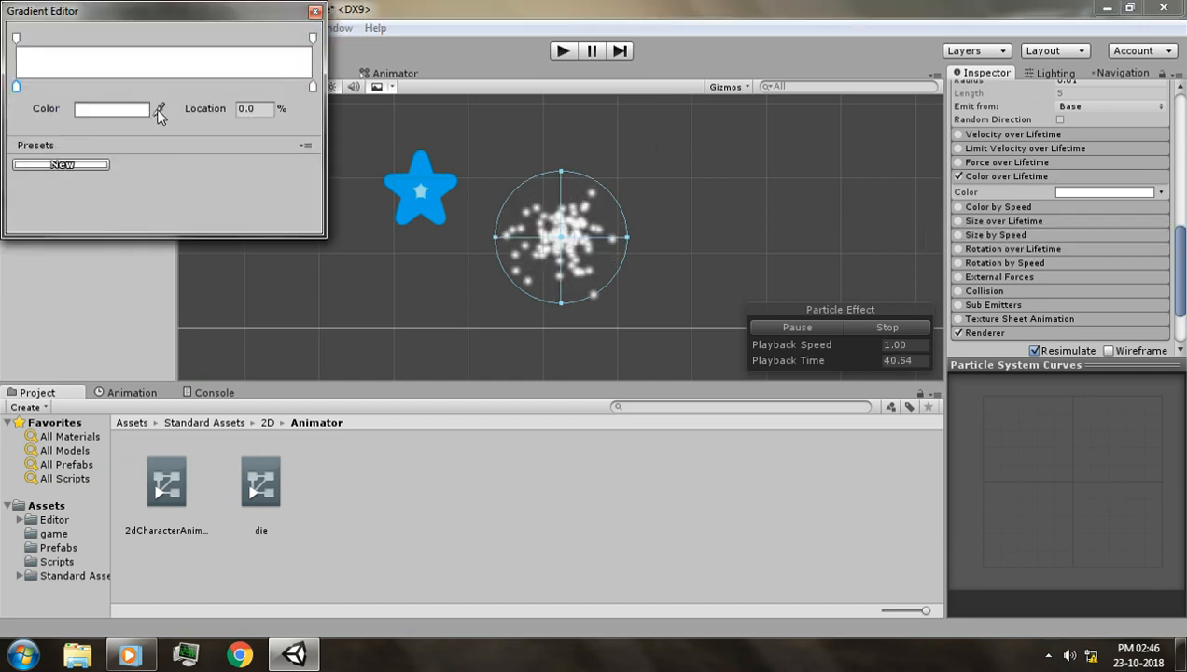
left_click(442, 221)
left_click(418, 189)
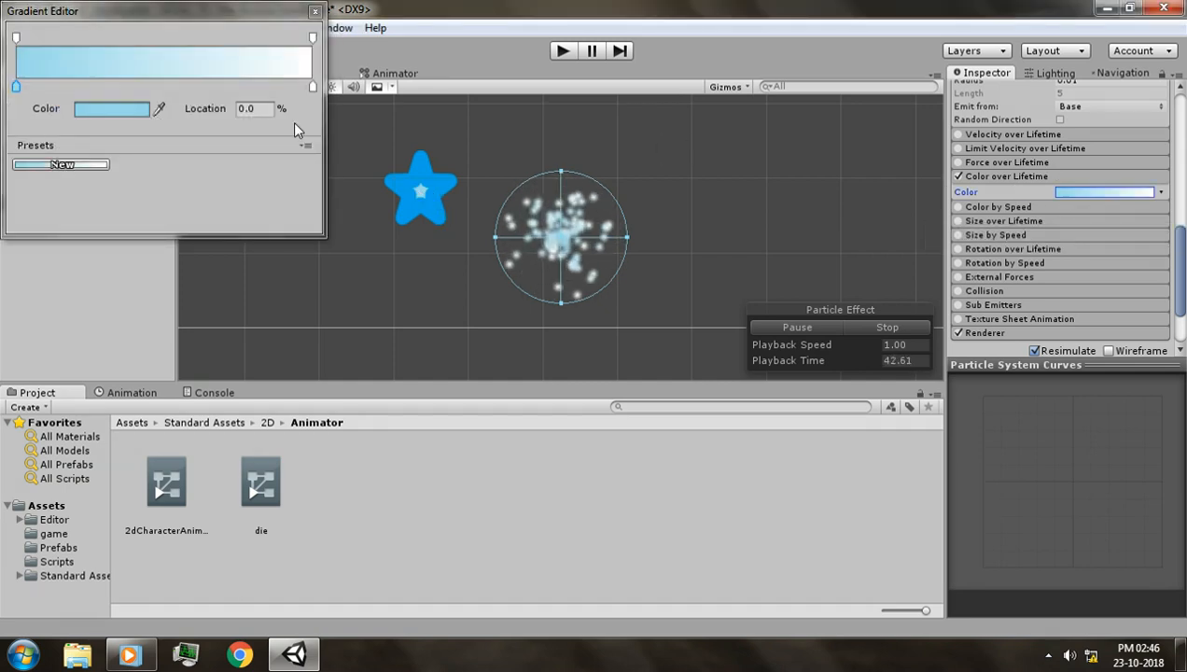
Set the gradient's end color to the saturated blue sampled from the star
left_click(312, 86)
left_click(159, 108)
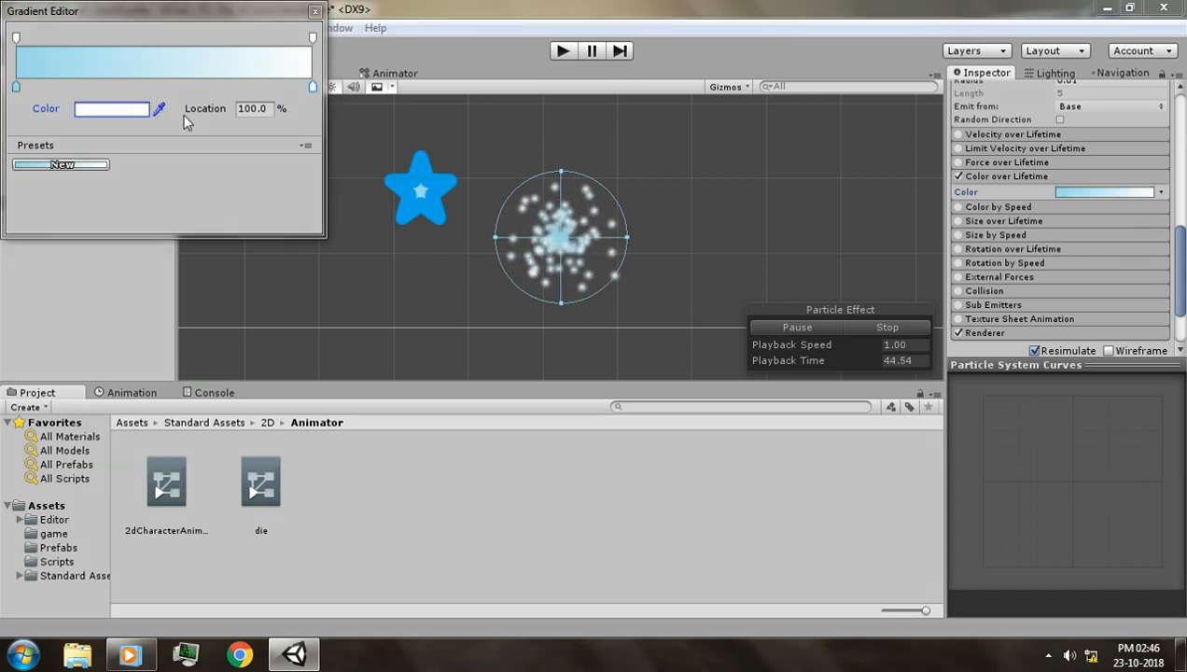
left_click(419, 187)
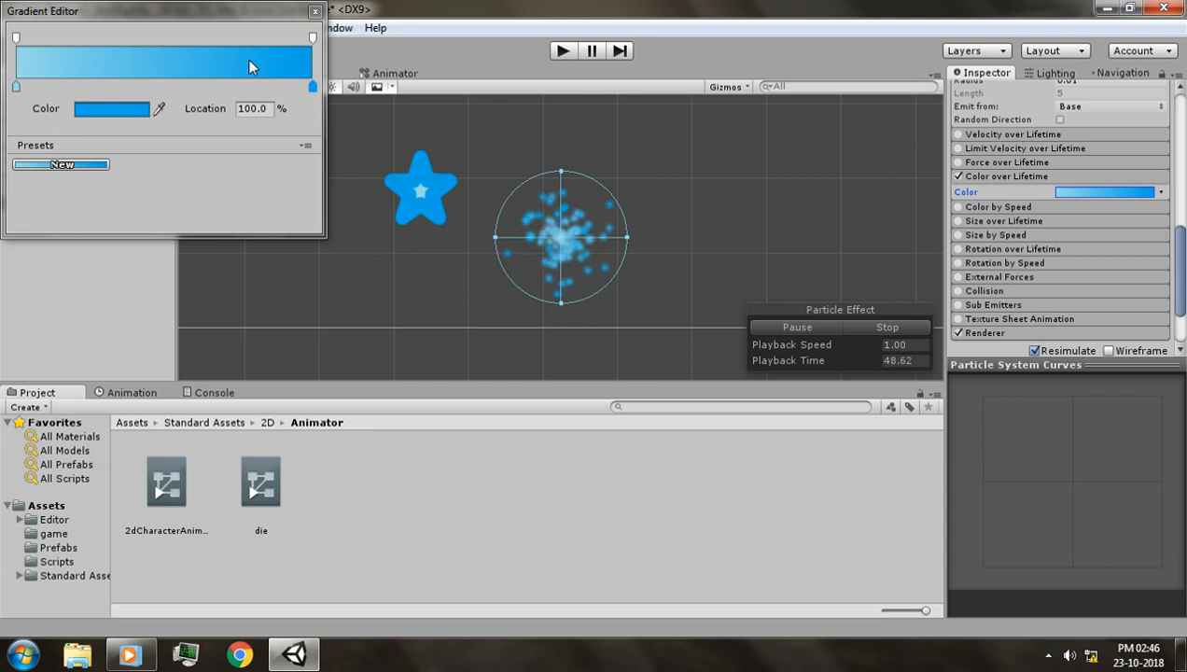
Adjust the alpha at the gradient's start to about 234 and close the gradient editor
left_click(16, 37)
left_click_drag(119, 114, 82, 74)
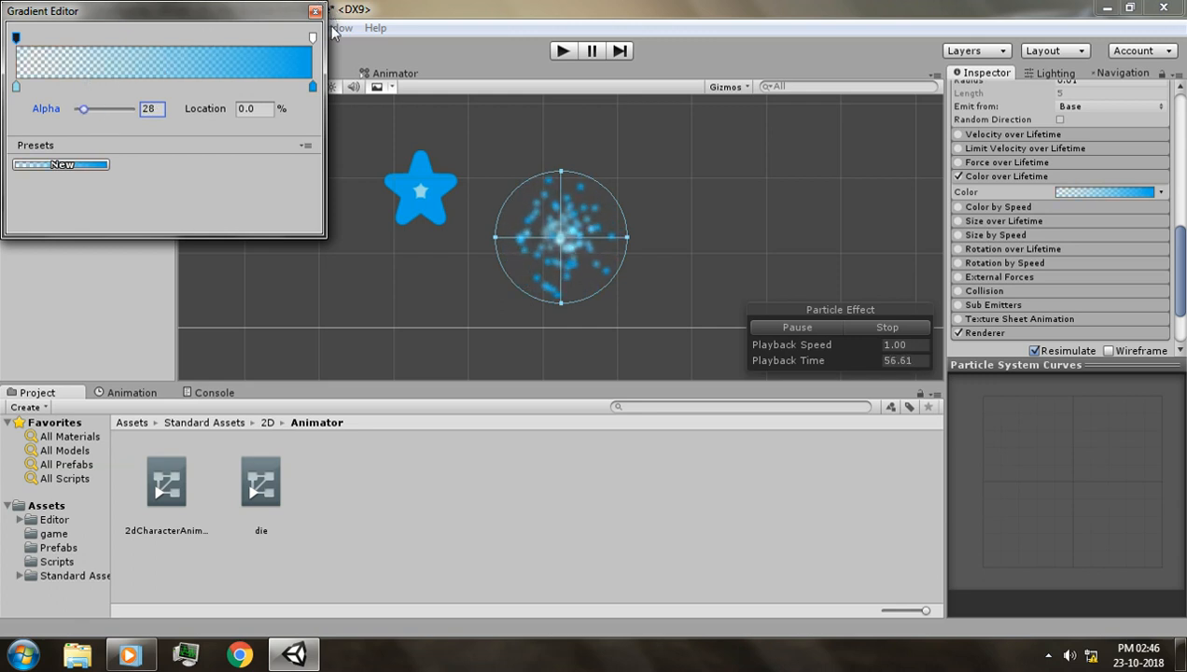
left_click_drag(110, 111, 129, 110)
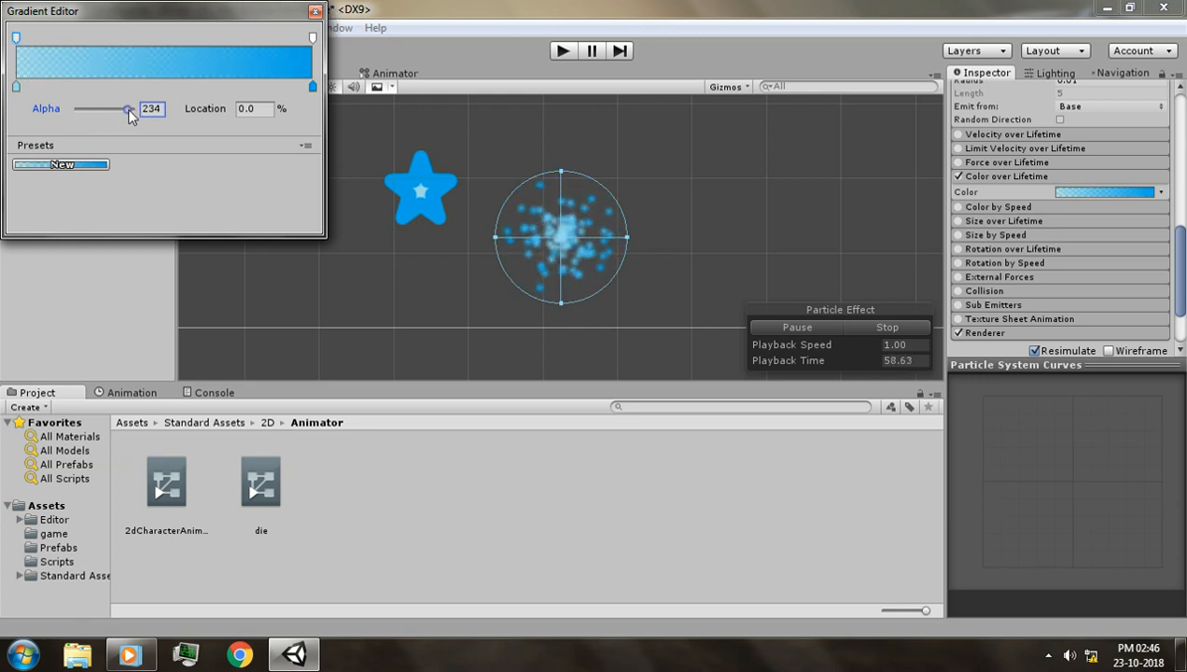
left_click(315, 11)
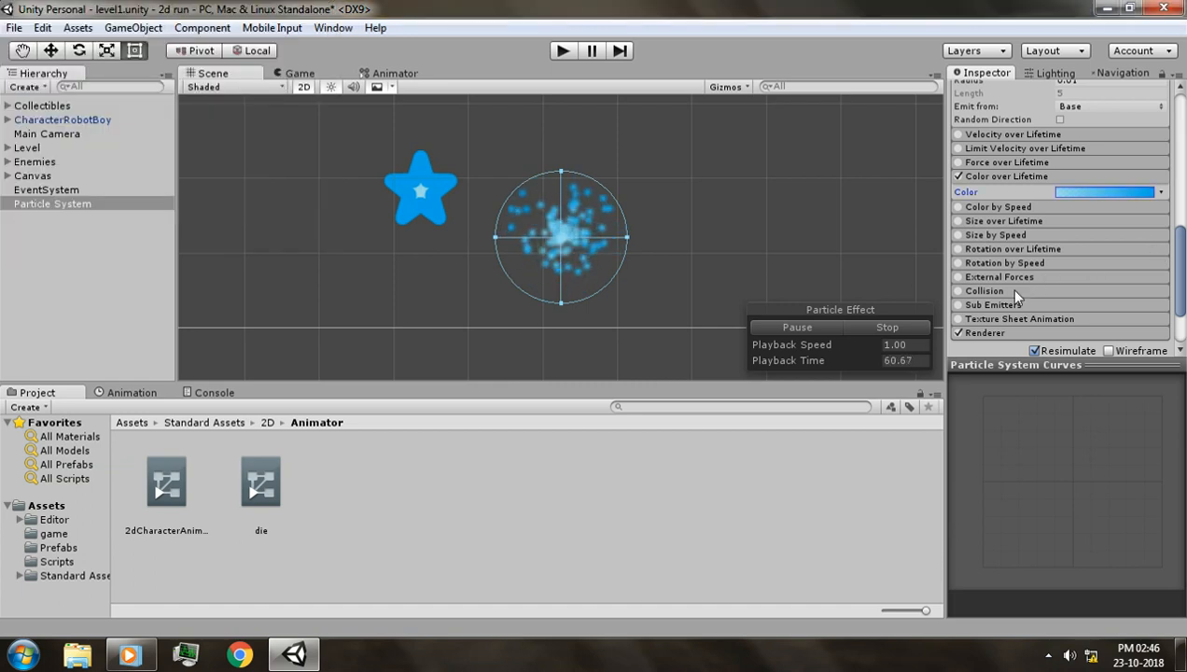
Enable Size over Lifetime and give it a linear curve rising from 0 to 1
scroll(976, 244, "down", 2)
left_click(959, 169)
left_click(971, 172)
left_click(1057, 186)
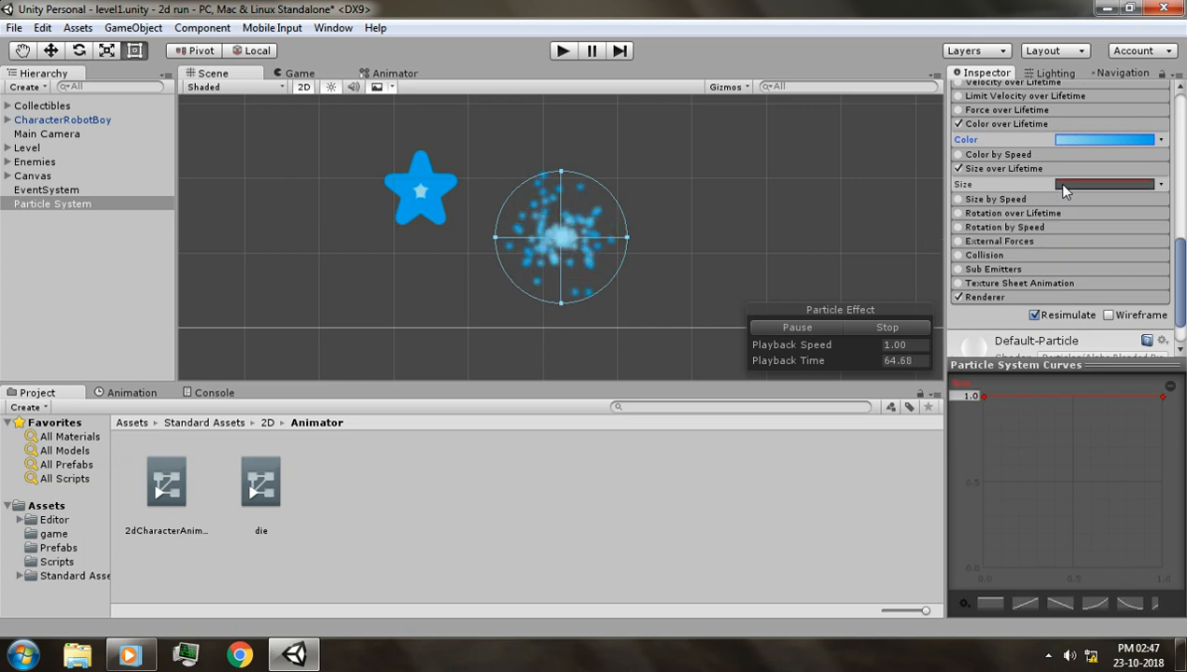
left_click(1118, 602)
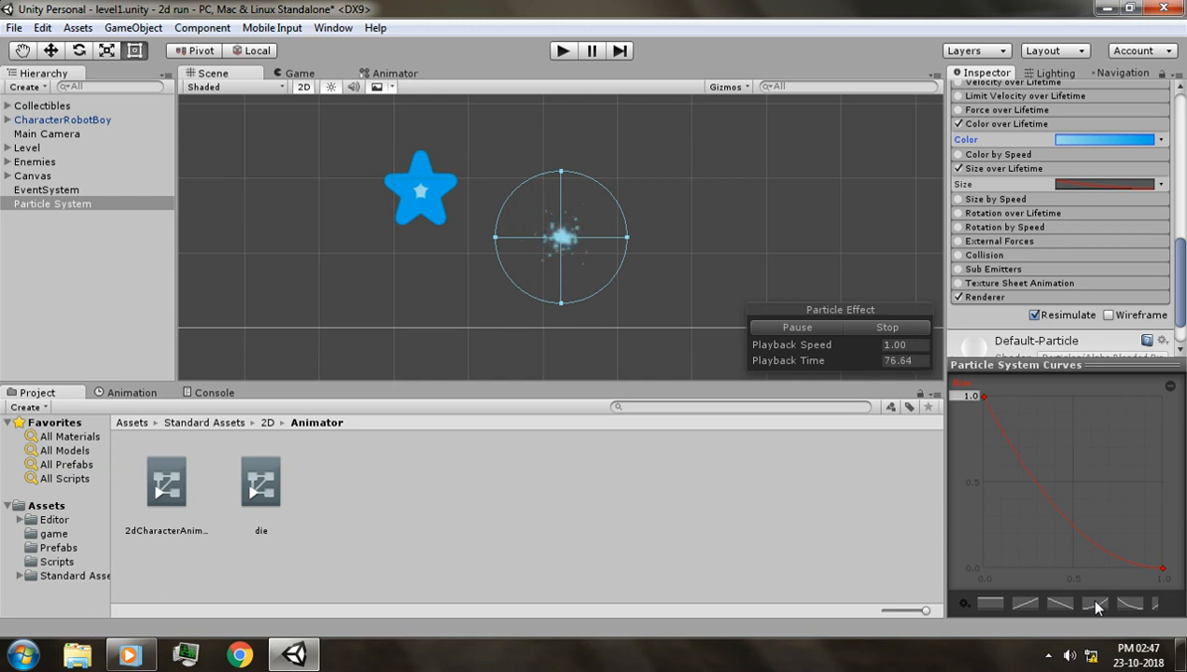
left_click(1024, 604)
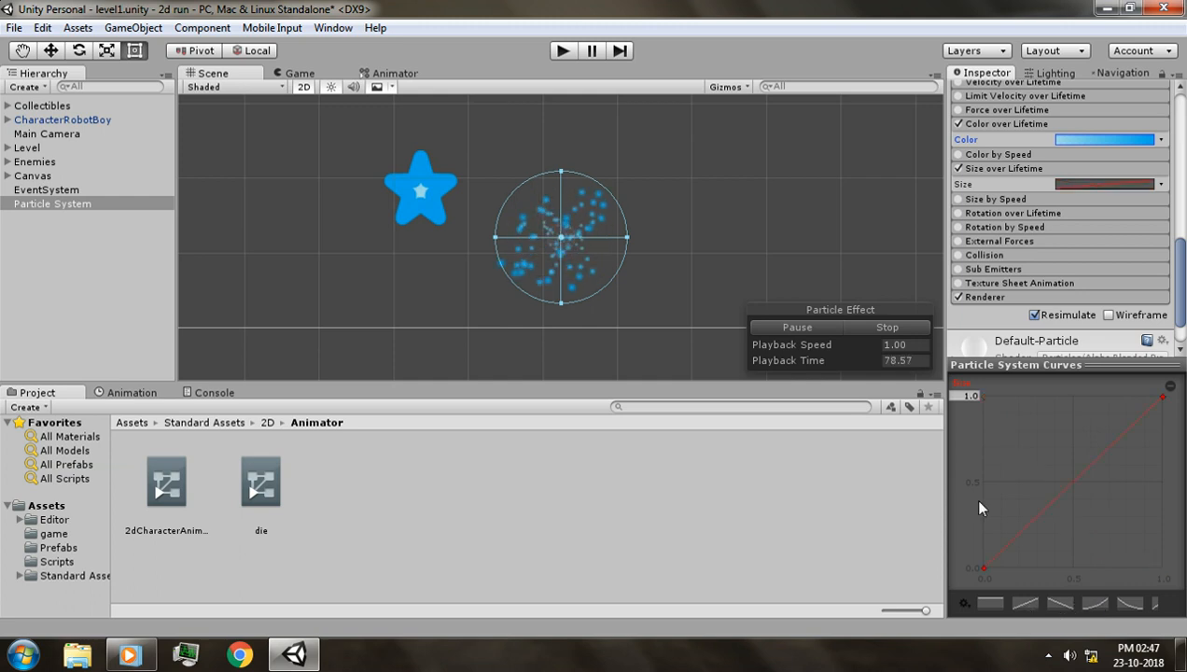
Turn off looping and set the simulation space to World, checking the effect with a simulation
left_click(882, 328)
scroll(1031, 249, "up", 10)
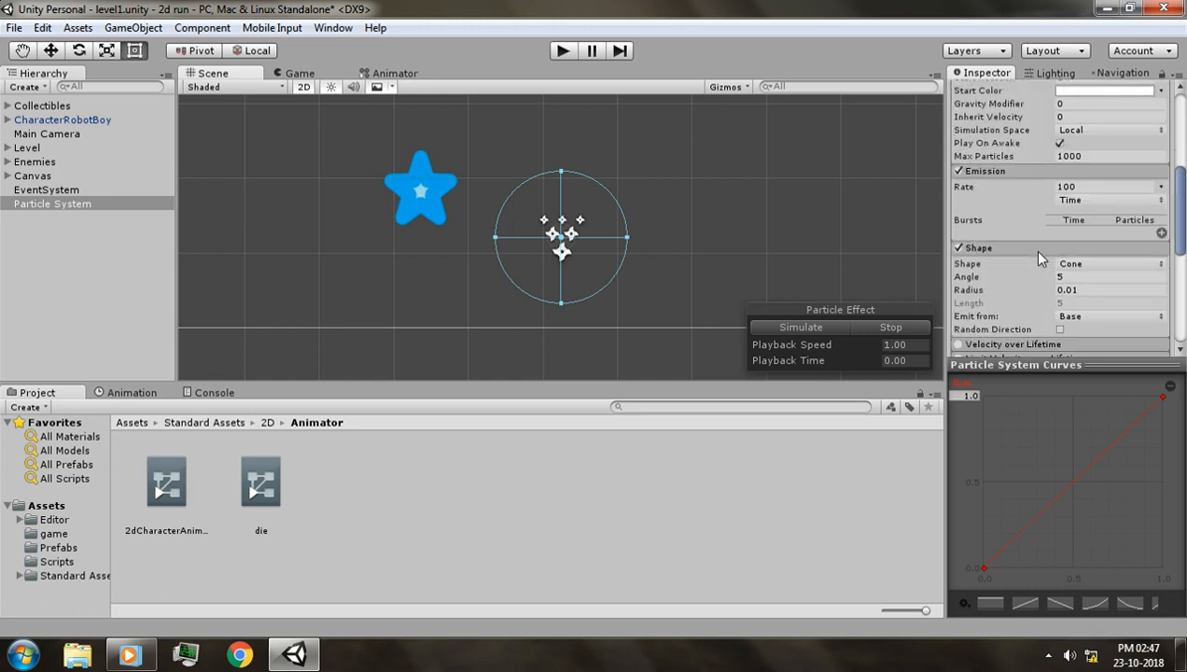
left_click(1060, 209)
scroll(1055, 248, "down", 3)
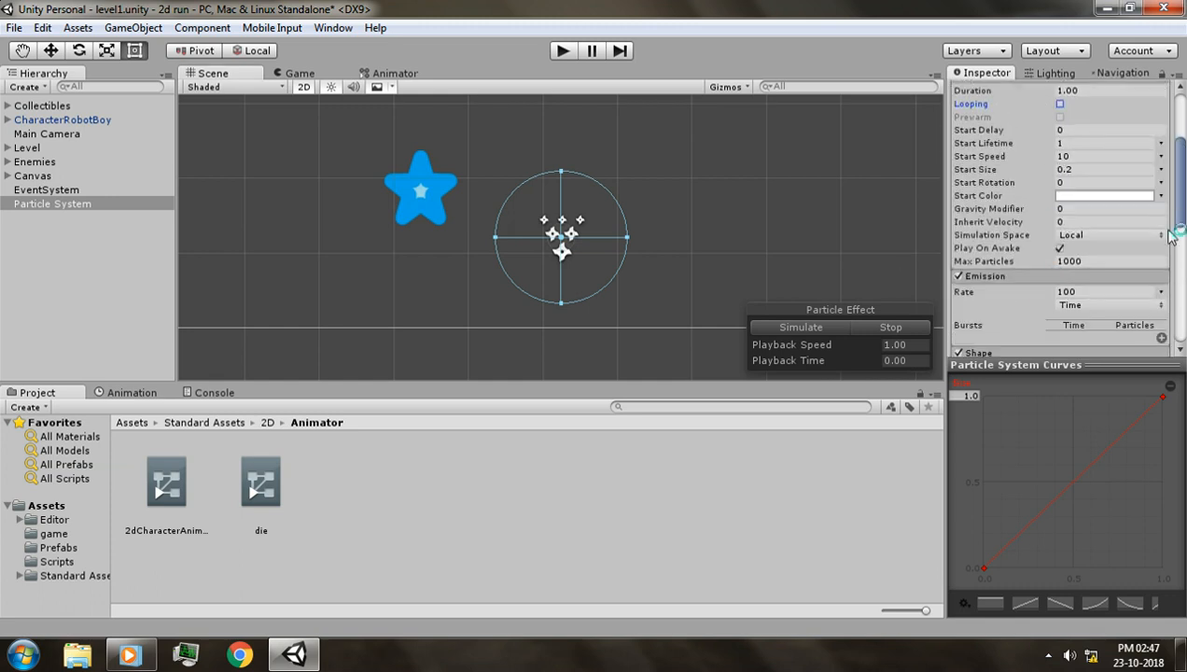
left_click(1097, 237)
left_click(1101, 254)
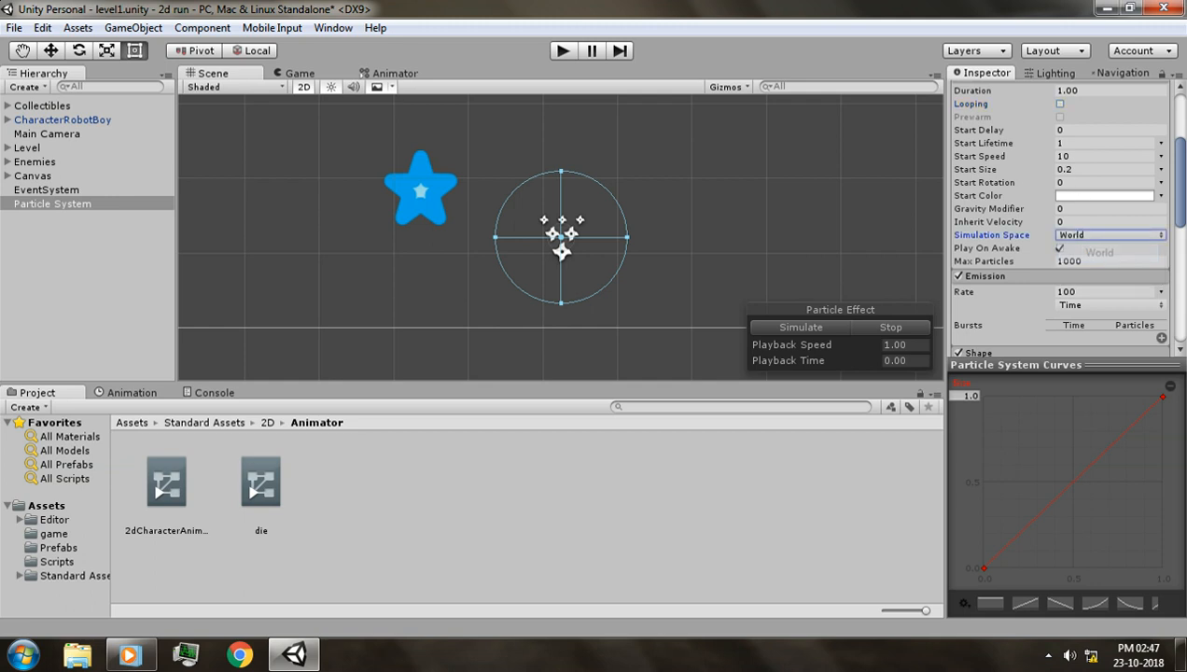
left_click(786, 337)
left_click(790, 329)
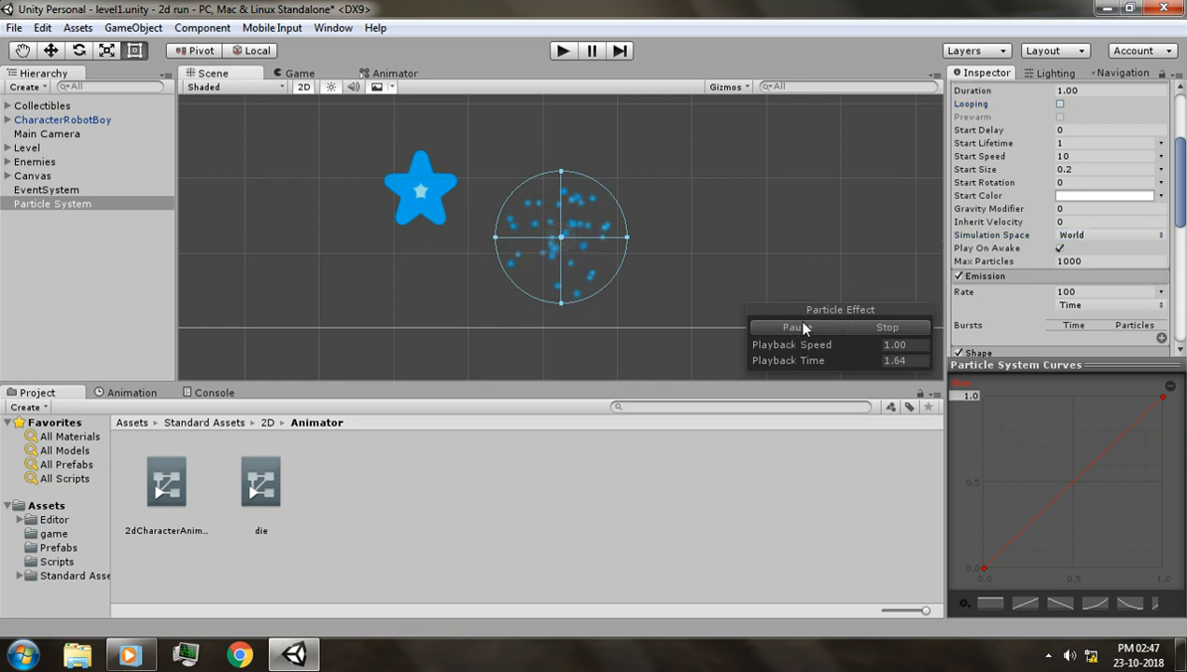
Rename the particle system object as Scored
left_click(58, 205)
key("F2")
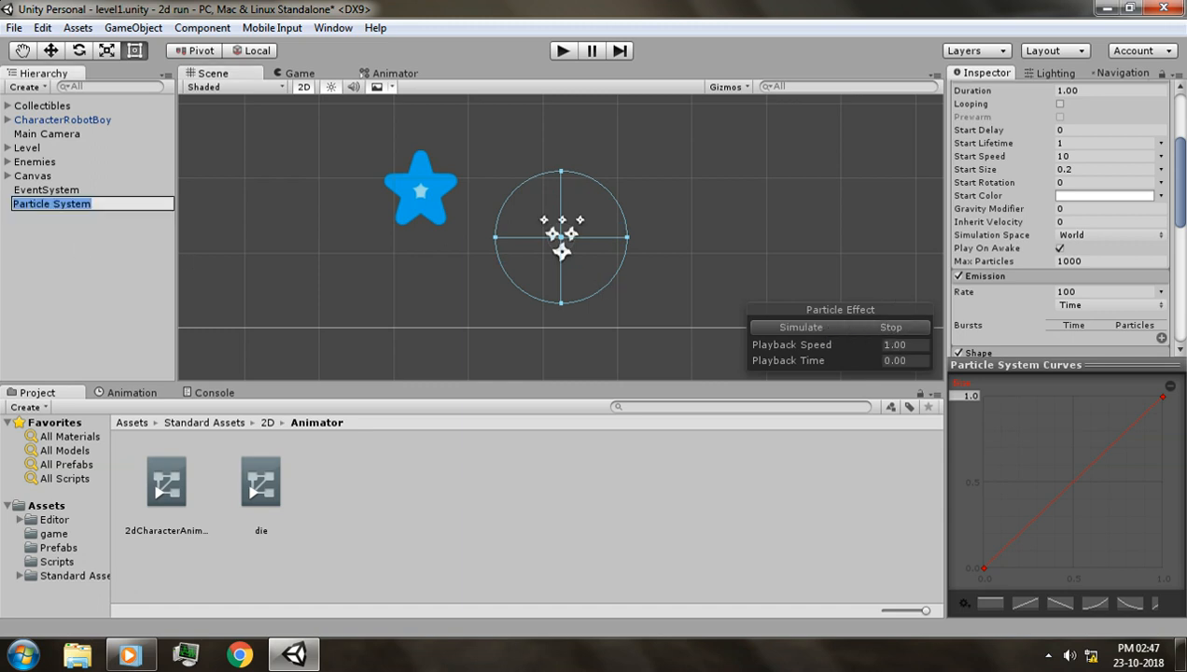
type("Scored")
key("Return")
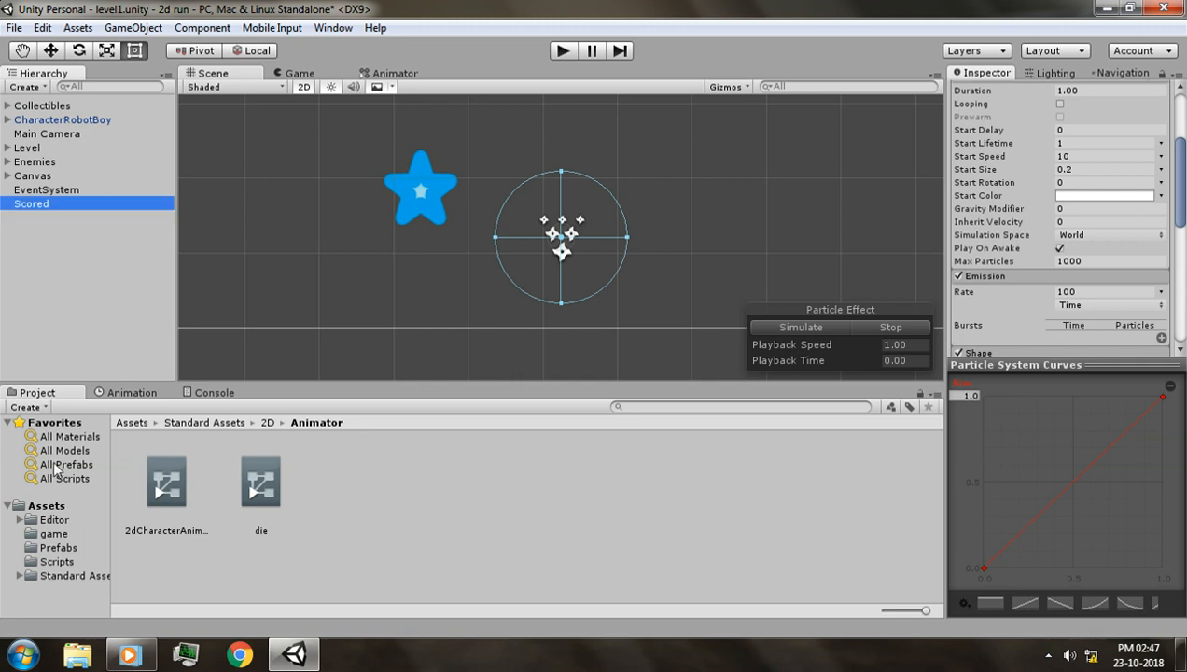
Save the Scored particle system as a prefab in the project's Prefabs folder
left_click(58, 548)
left_click(43, 208)
left_click_drag(43, 209, 290, 487)
Delete the Scored particle system instance from the level1 scene
left_click(33, 206)
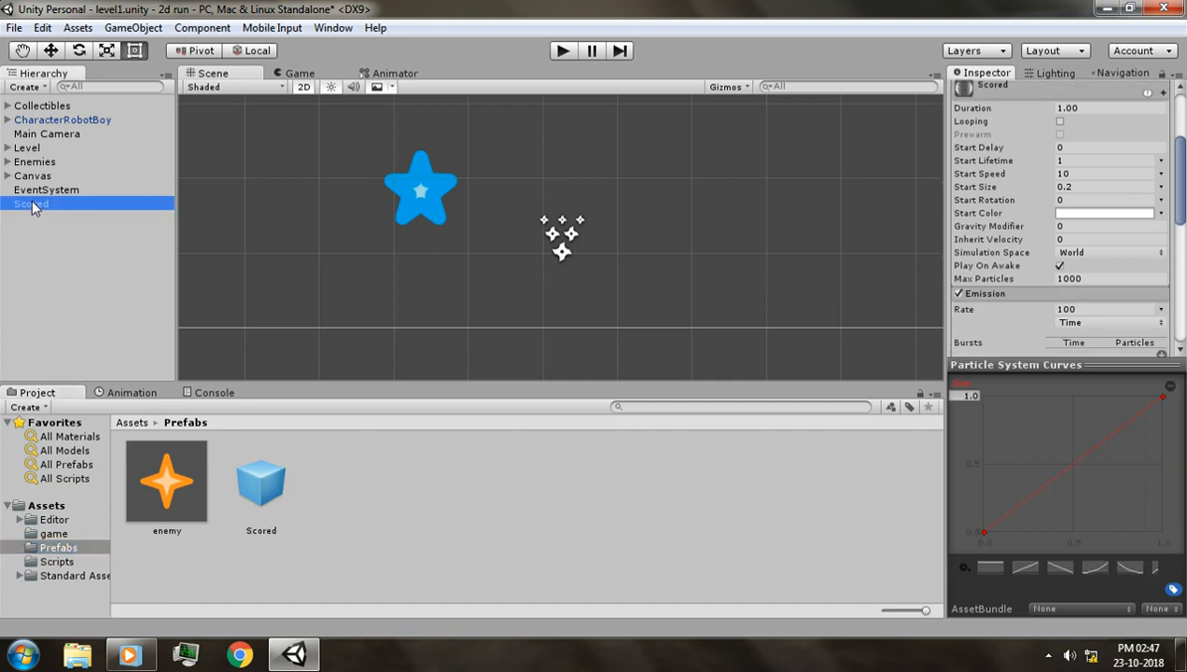
scroll(994, 182, "up", 5)
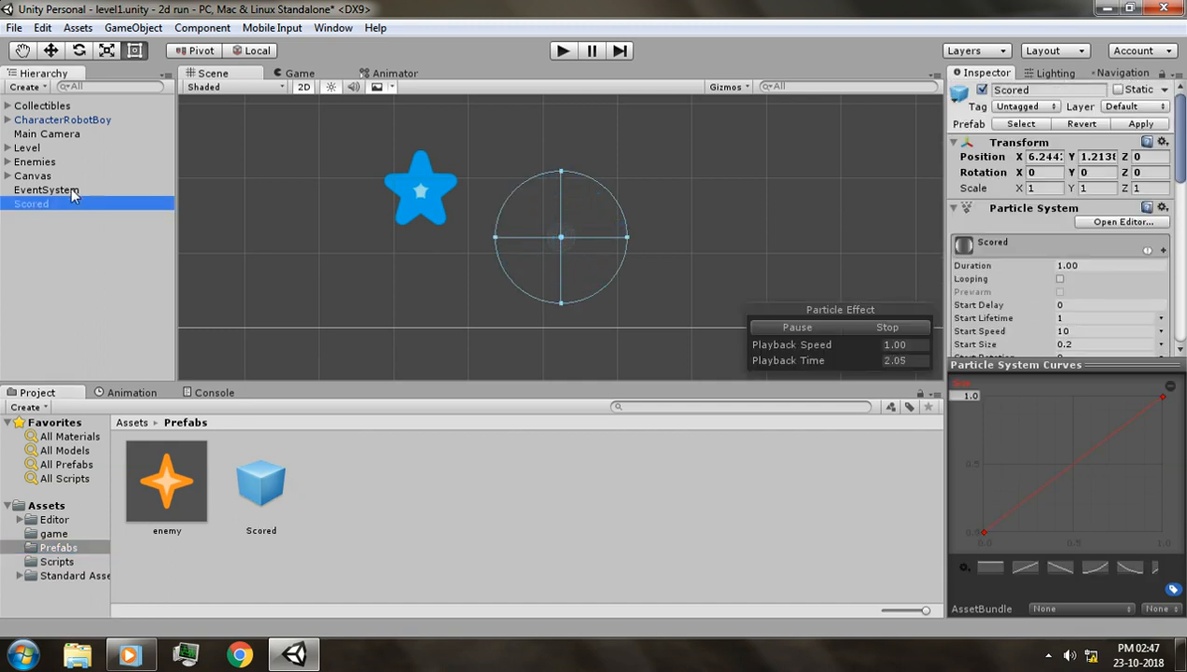
key("Delete")
Open the Player script attached to CharacterRobotBoy for editing
left_click(64, 119)
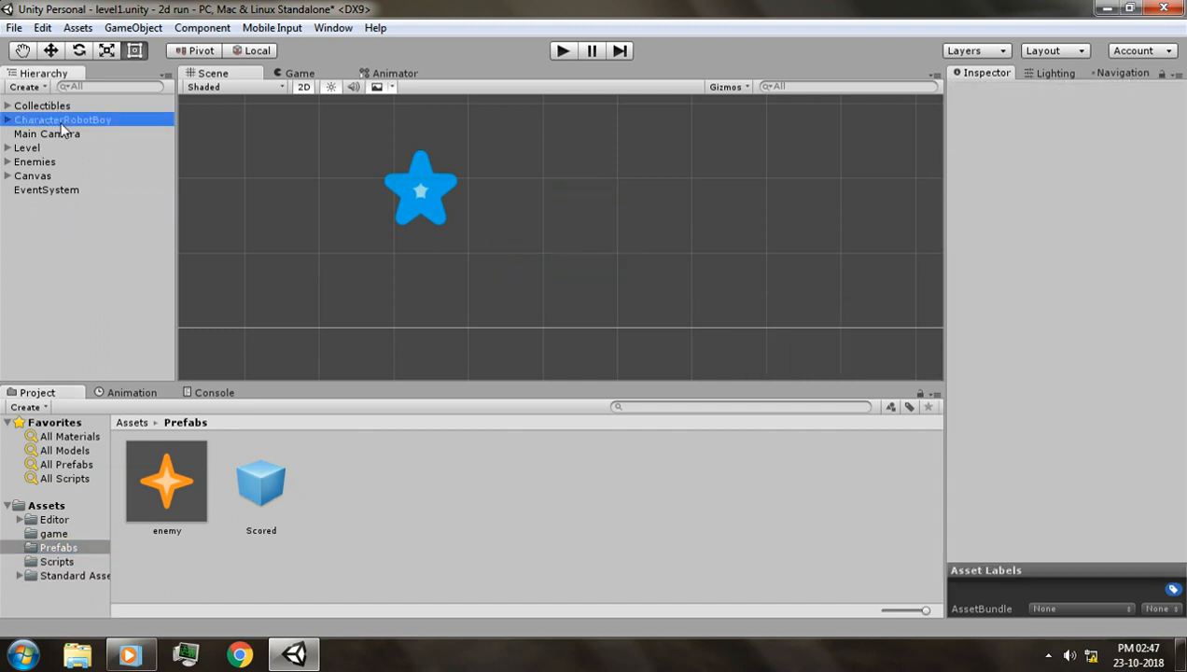
scroll(1113, 350, "down", 3)
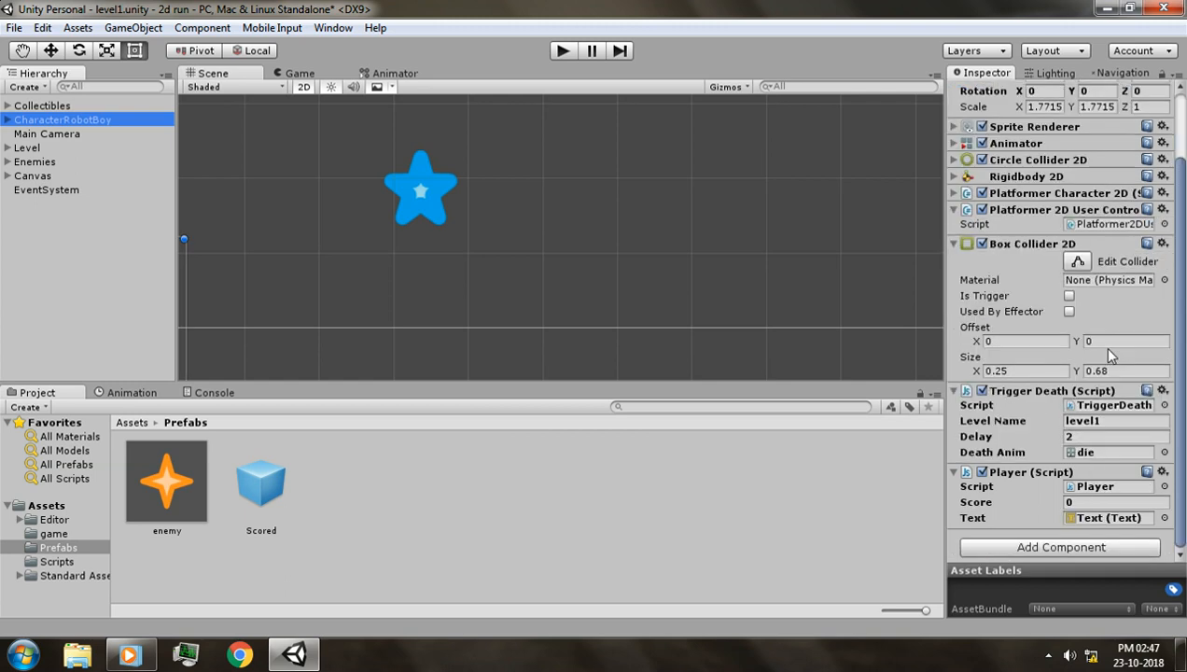
left_click(1064, 487)
double_click(1087, 542)
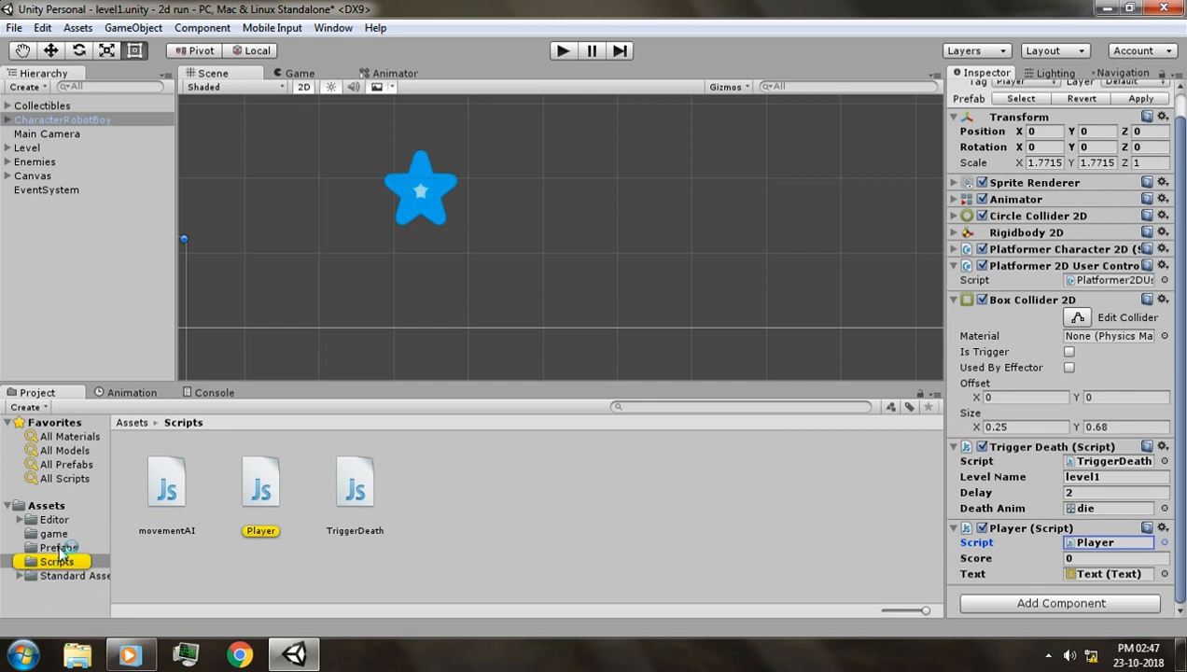
left_click(58, 548)
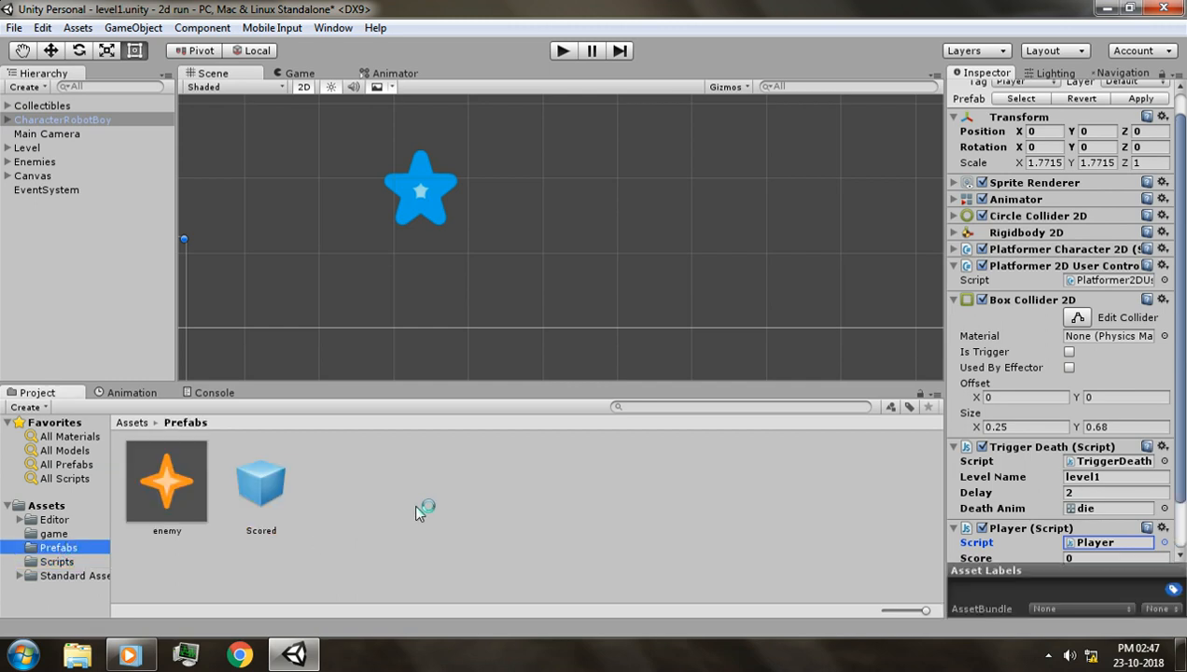
scroll(482, 187, "down", 3)
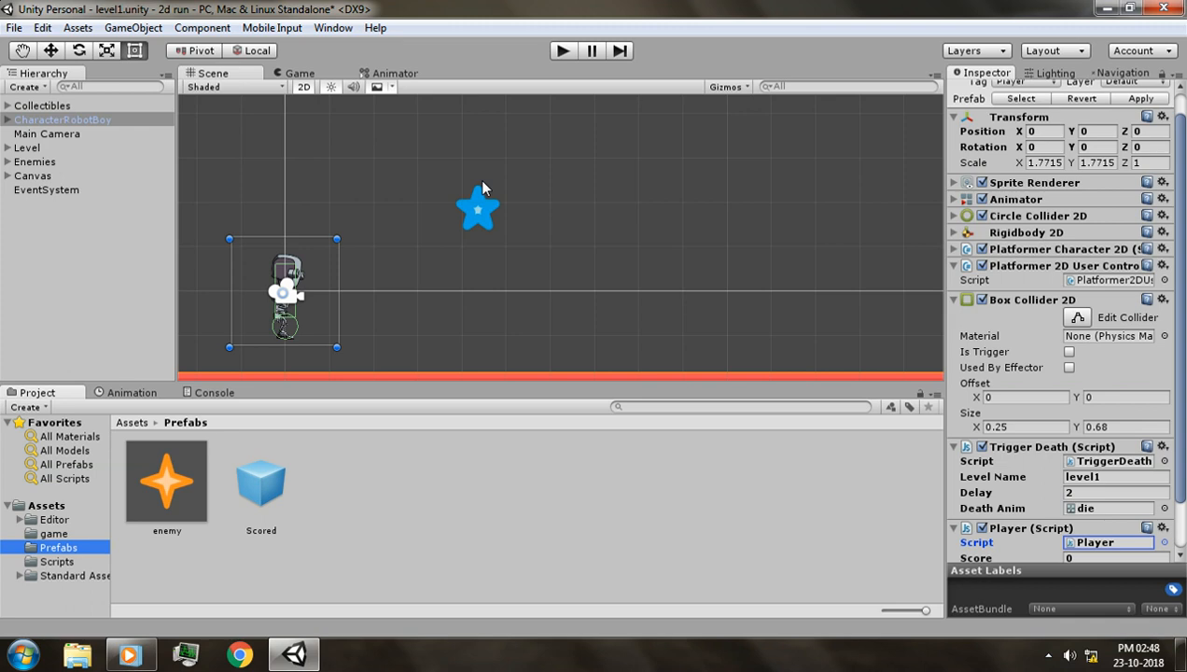
scroll(478, 215, "down", 2)
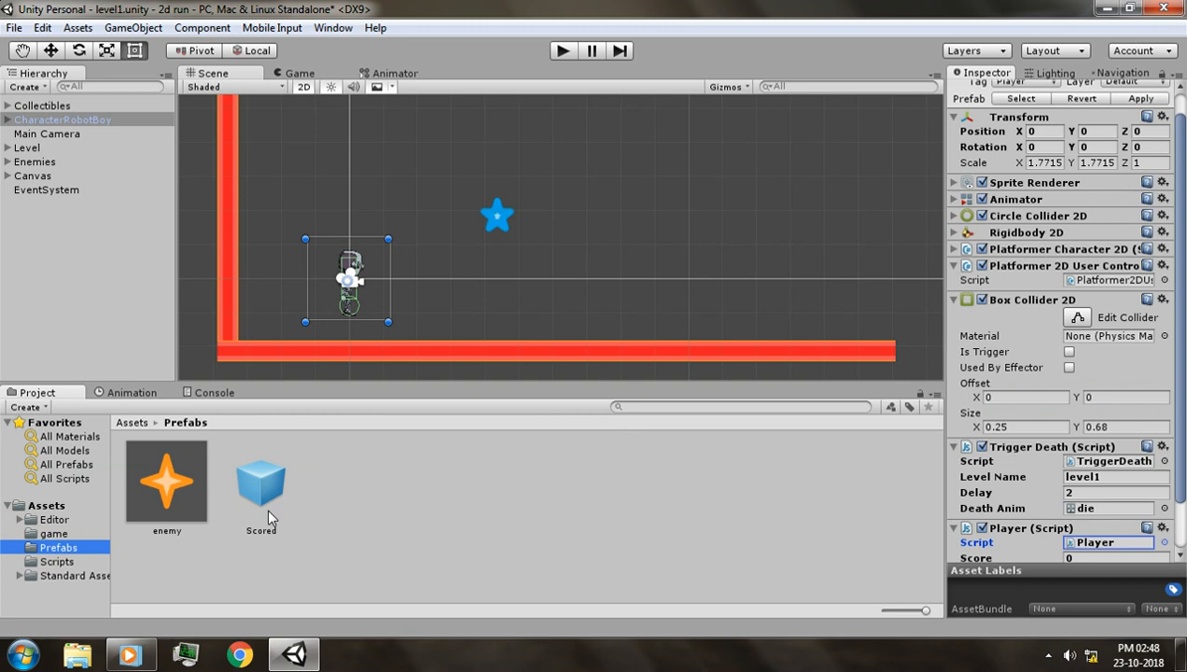
scroll(477, 214, "up", 4)
middle_click_drag(459, 194, 522, 265)
middle_click_drag(515, 221, 515, 217)
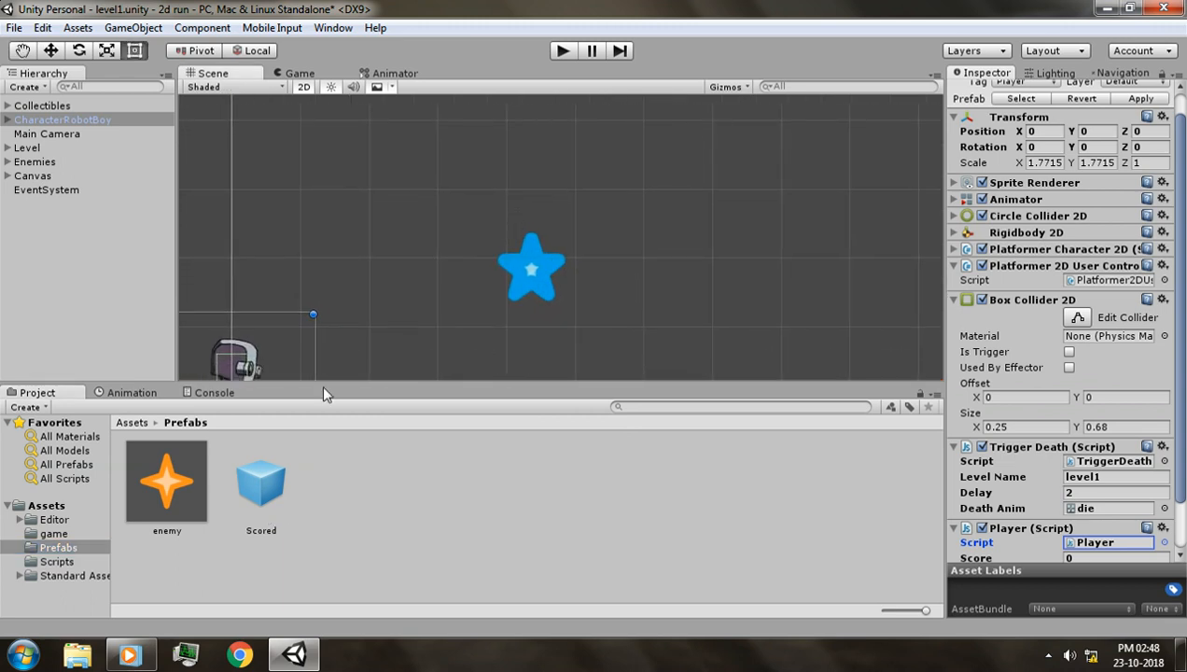
left_click(280, 493)
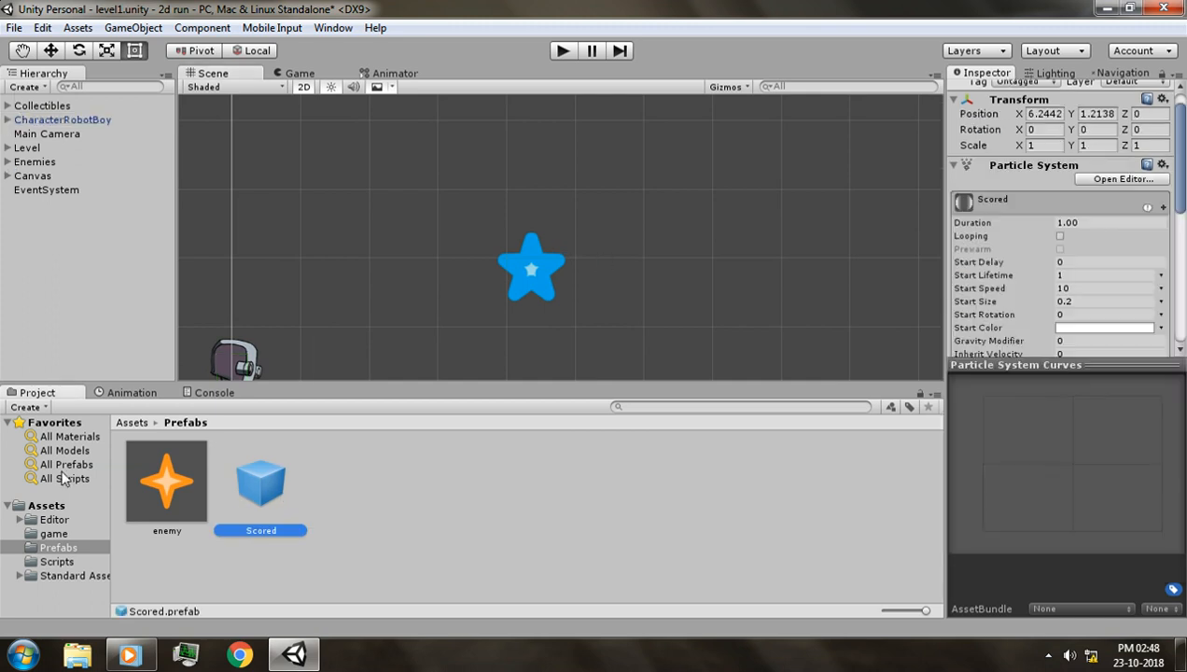
left_click(86, 120)
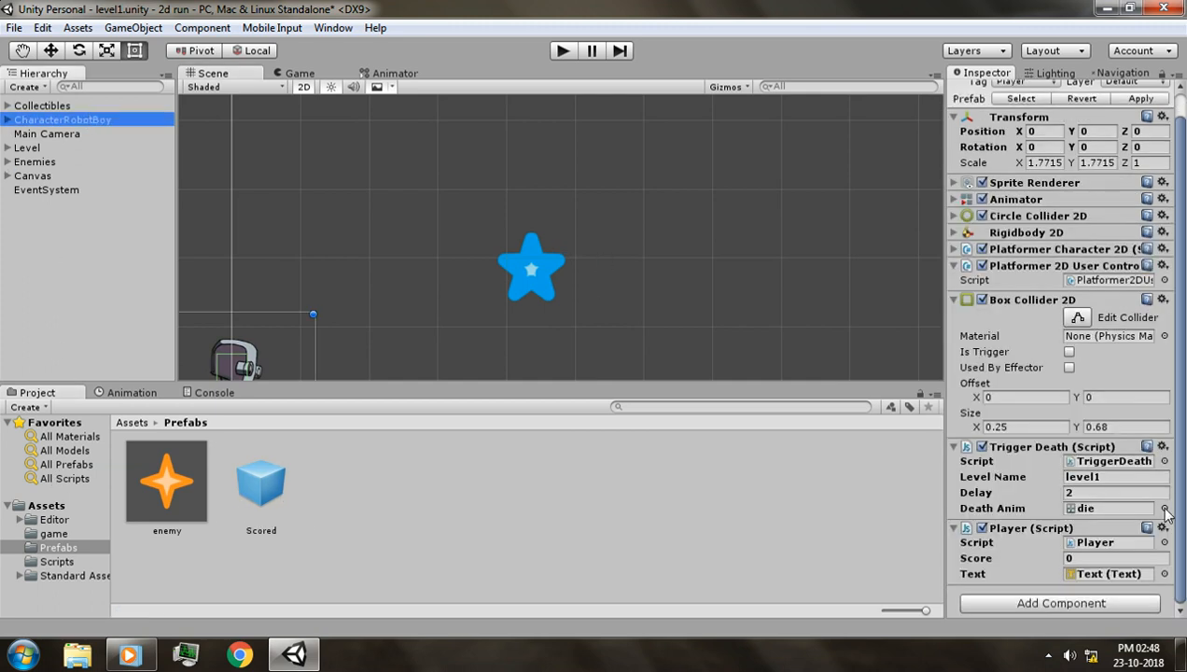
left_click(1111, 546)
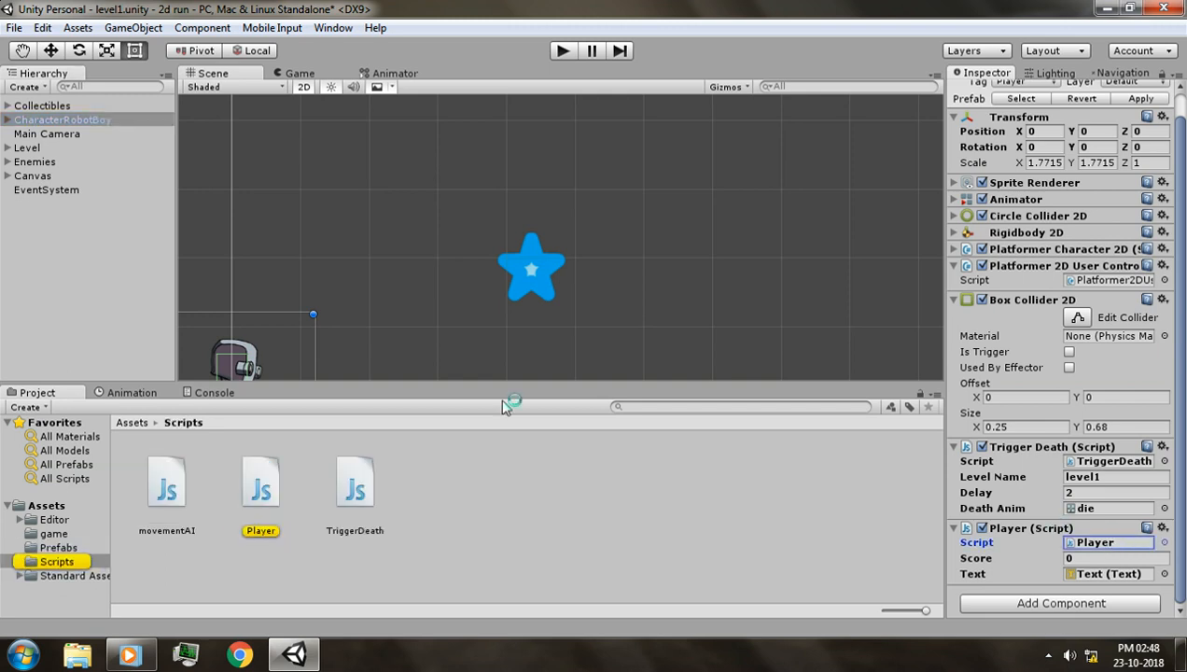
scroll(415, 272, "down", 5)
middle_click_drag(448, 246, 439, 184)
scroll(350, 272, "up", 4)
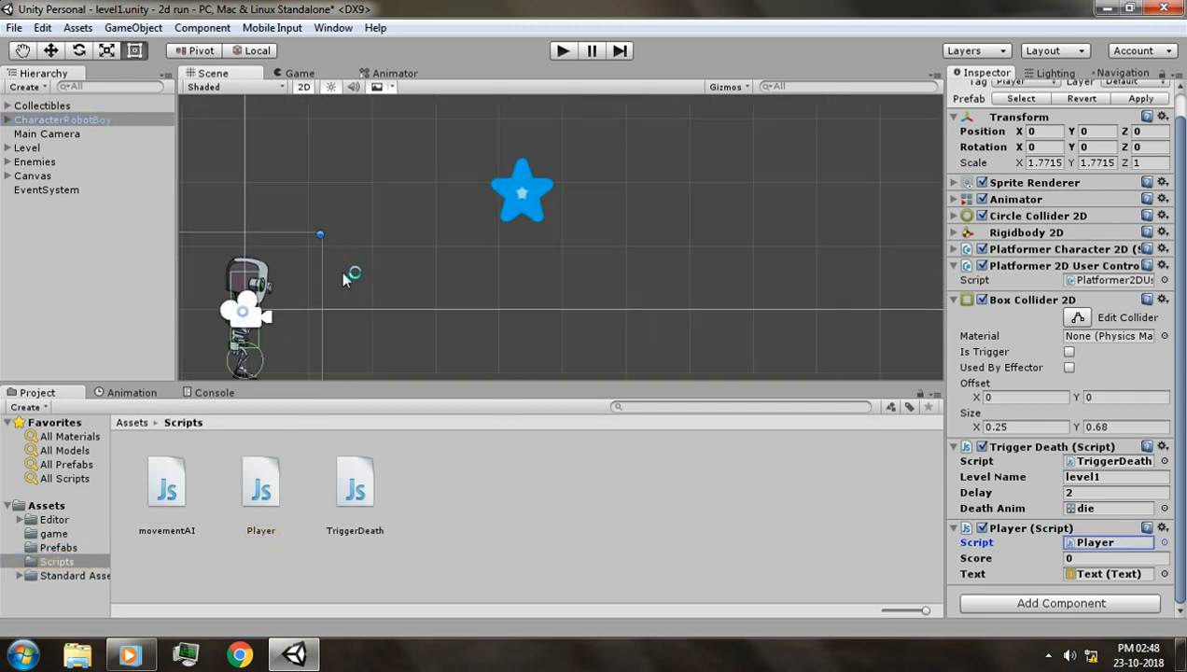
scroll(344, 238, "down", 1)
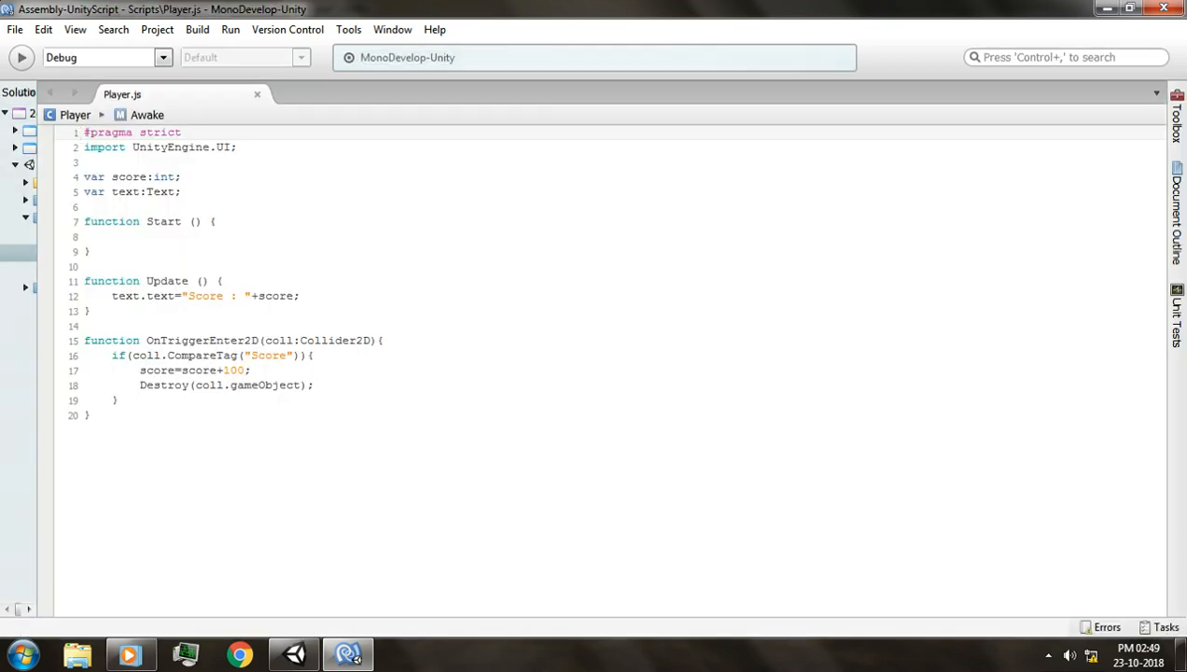
Declare the variable scoredParticle of type GameObject below the text variable in Player.js
left_click(183, 192)
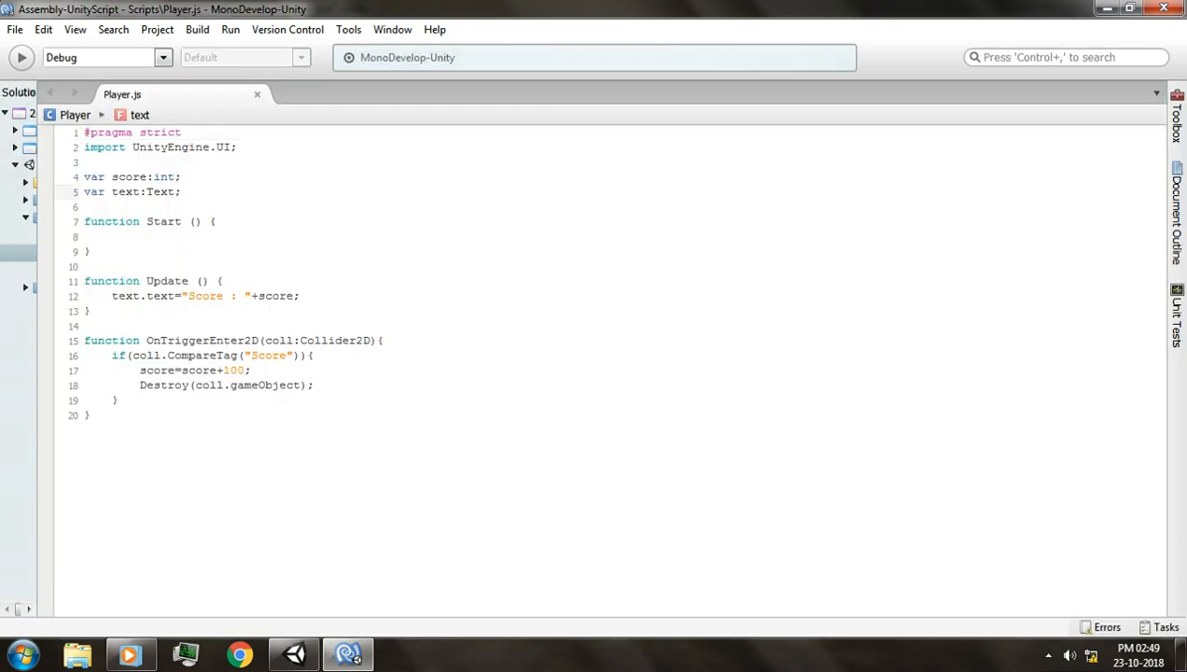
key("Return")
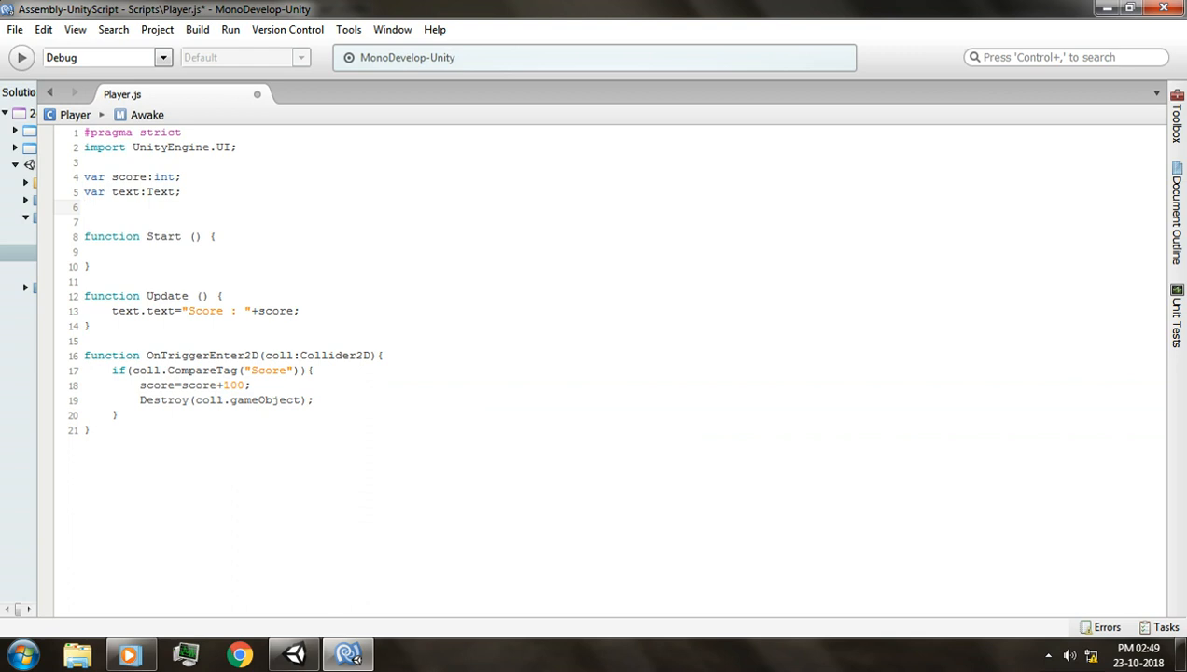
type("var sc")
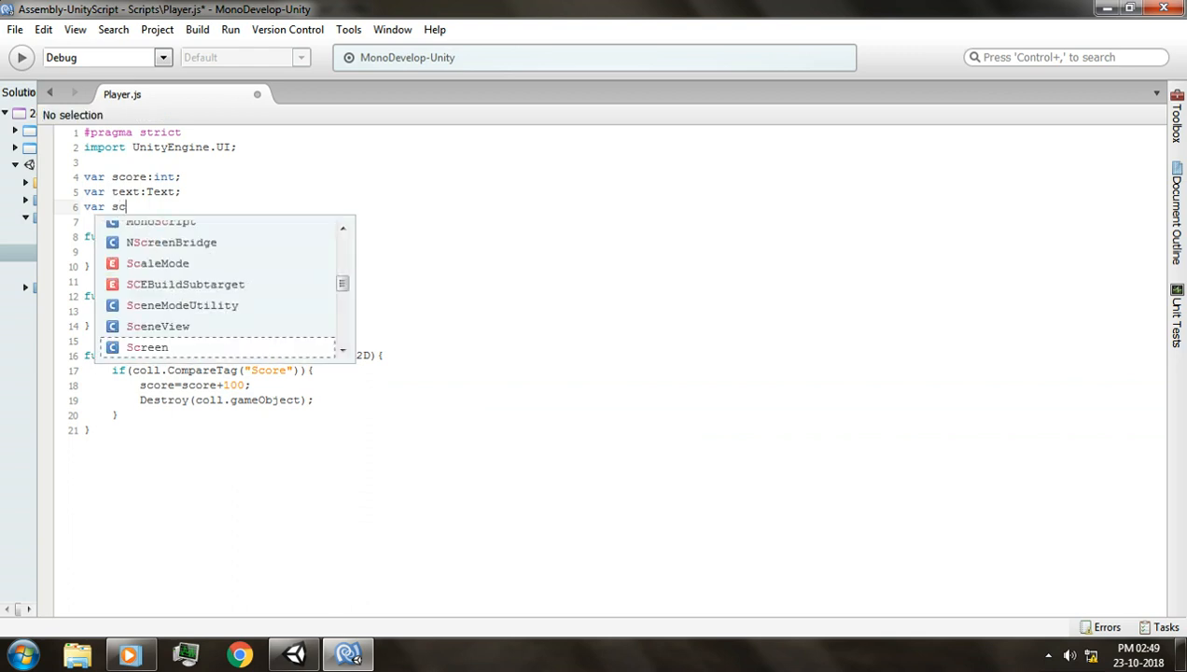
type("oredPartic")
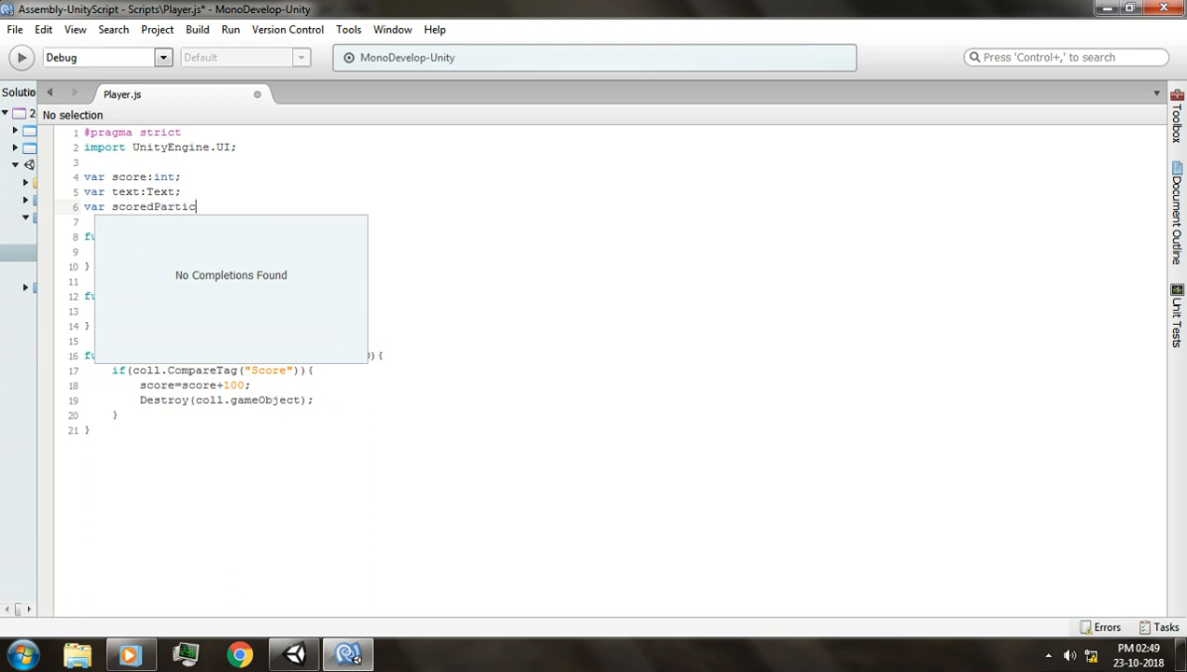
type("le:GameOb")
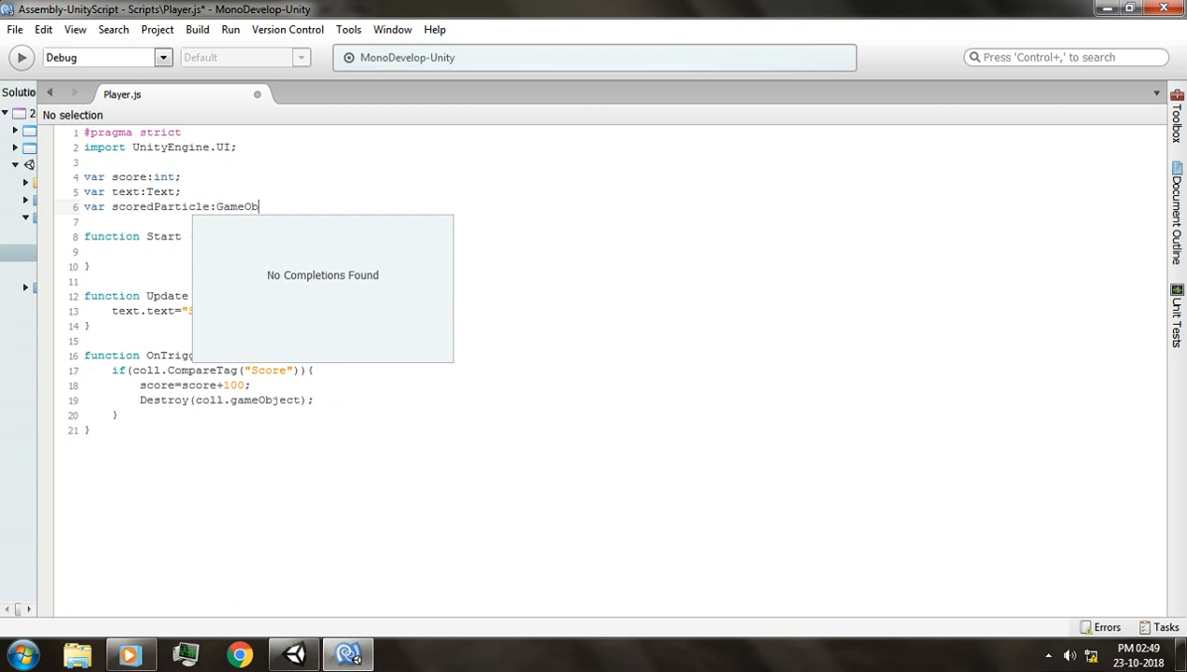
type("ject;")
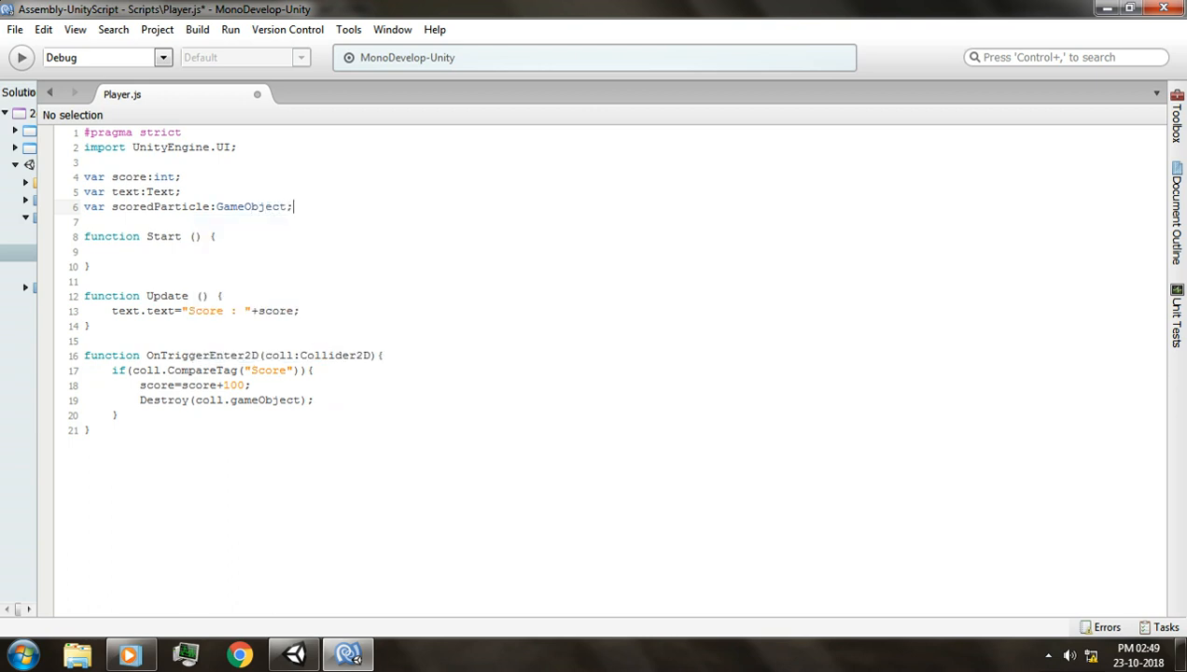
Start an Instantiate call with scoredParticle as its first argument, below the score increase in OnTriggerEnter2D
left_click(253, 386)
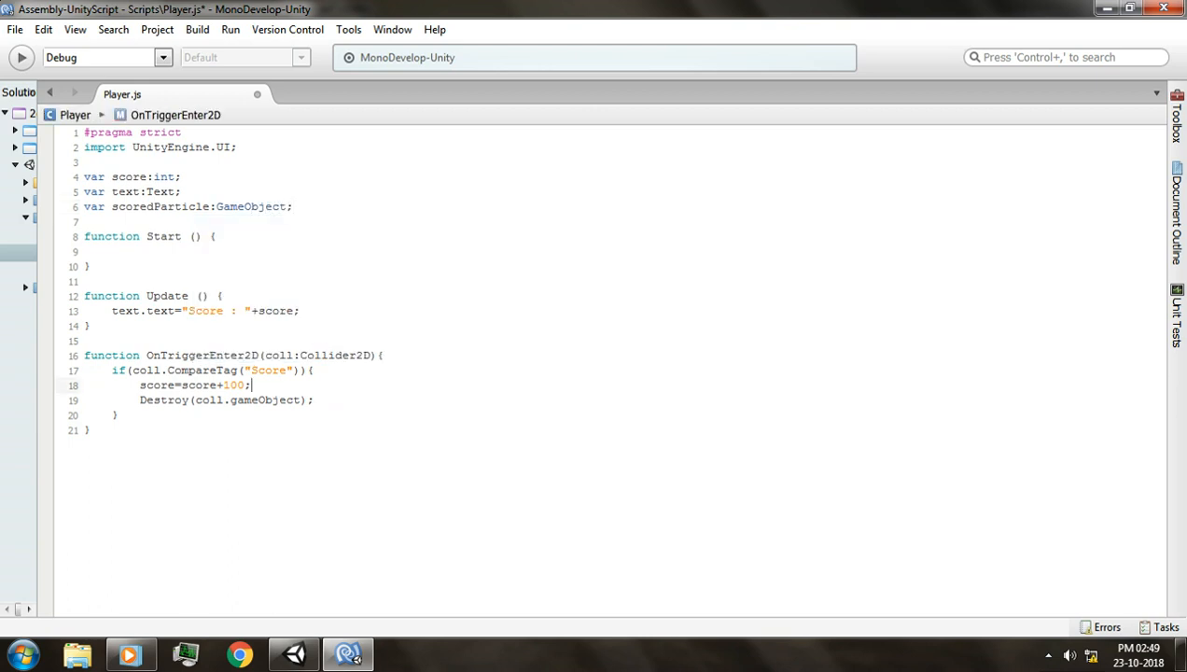
key("Return")
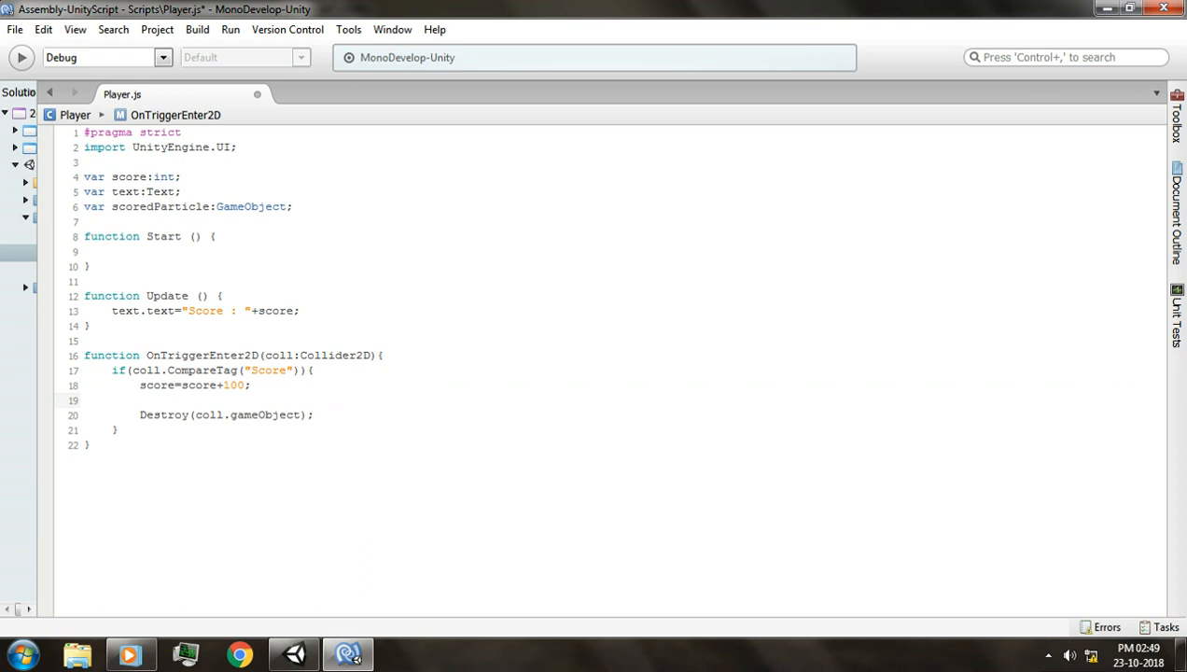
type("Insta")
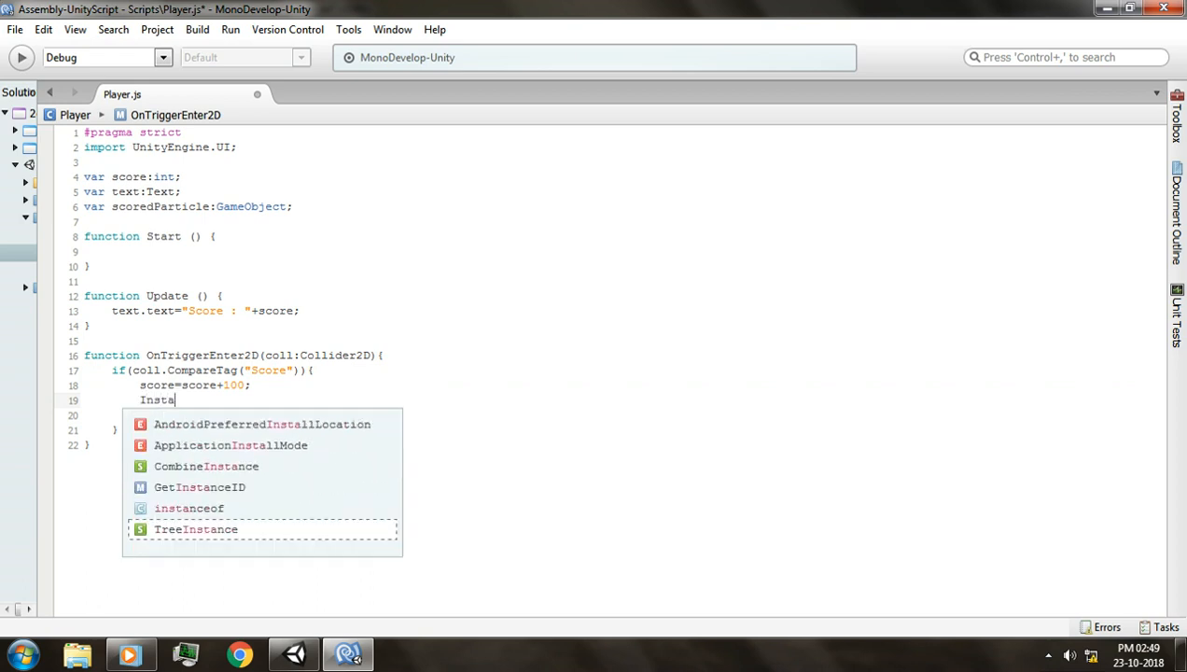
type("n")
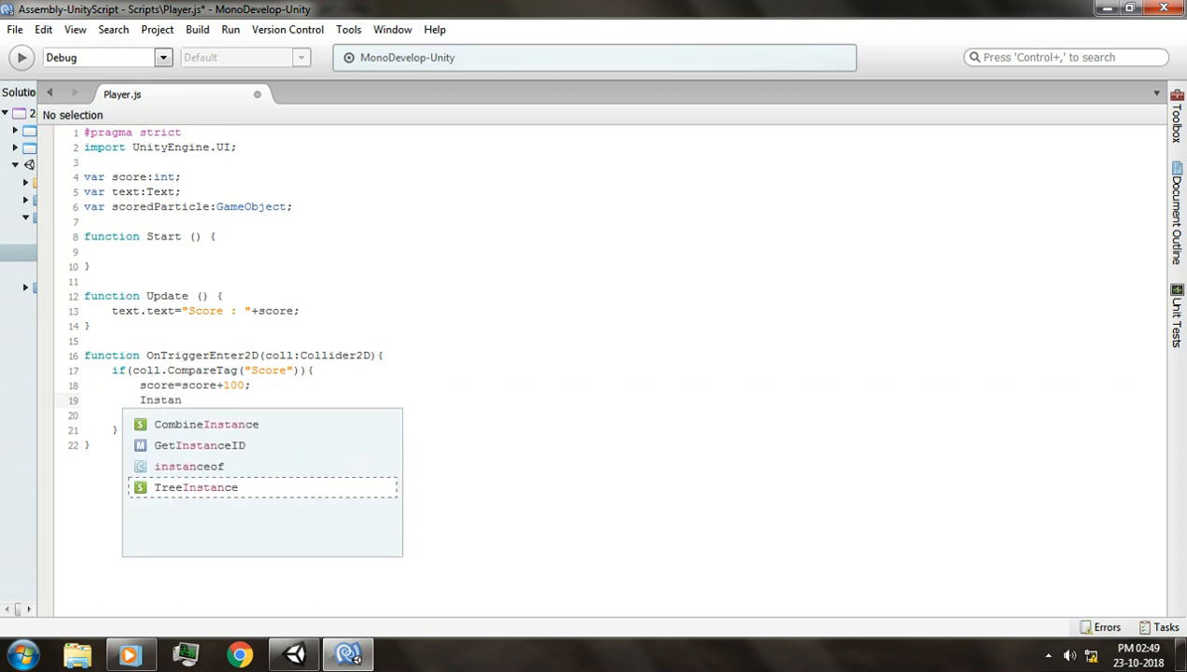
type("tia")
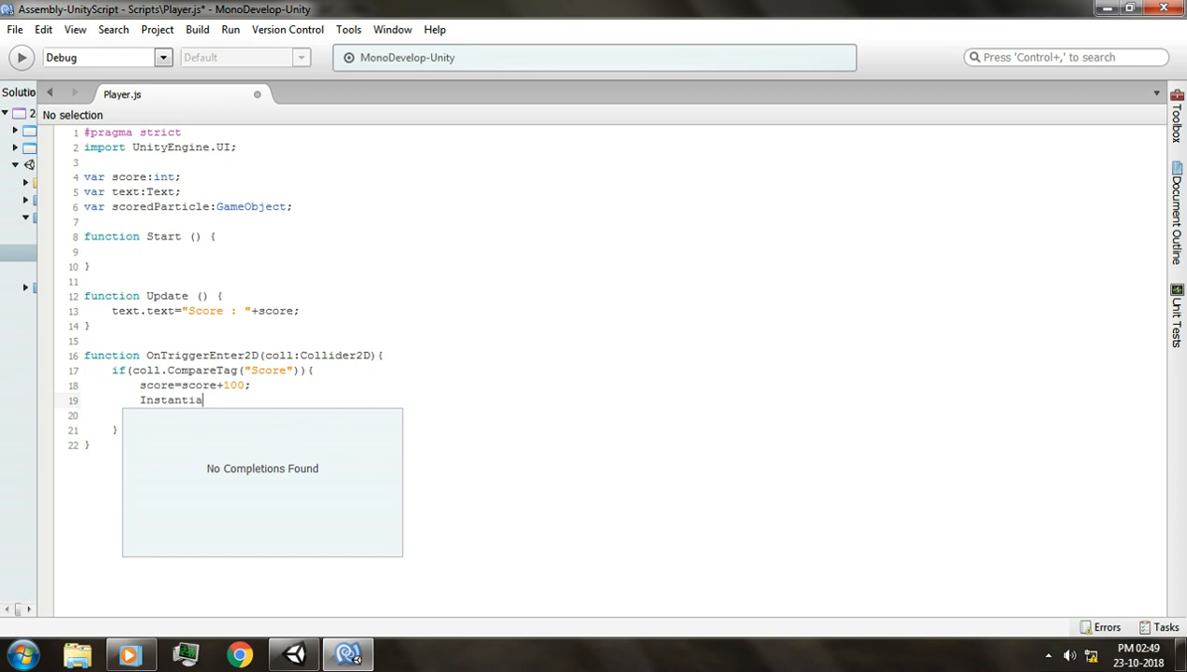
type("te(")
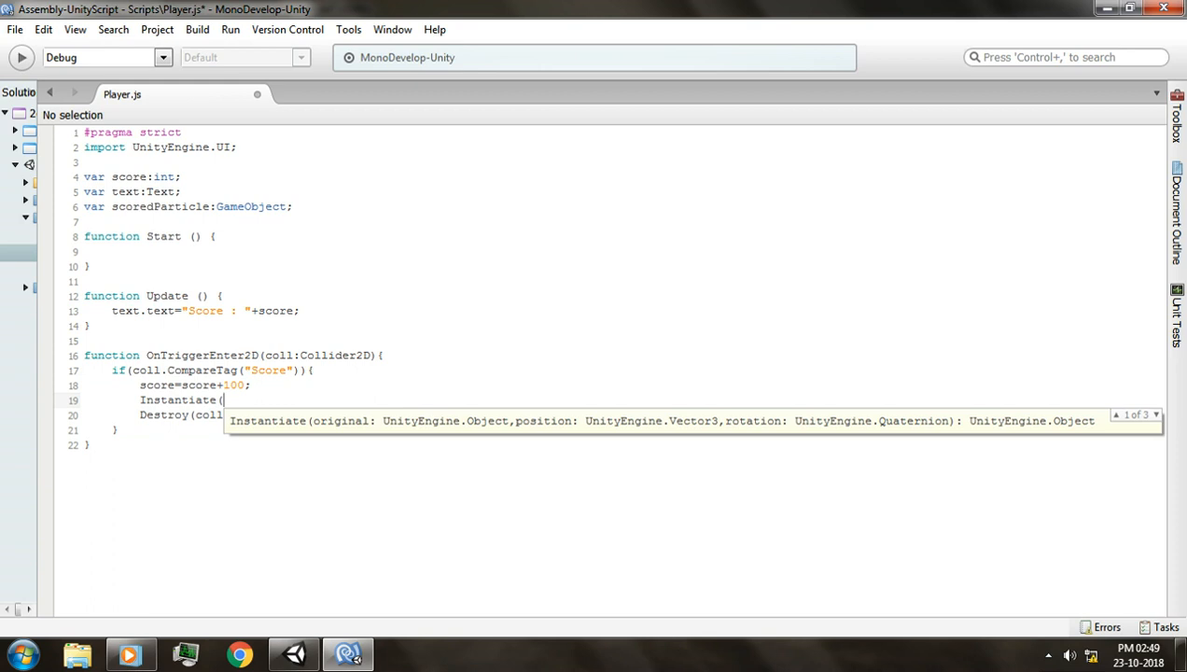
type("s")
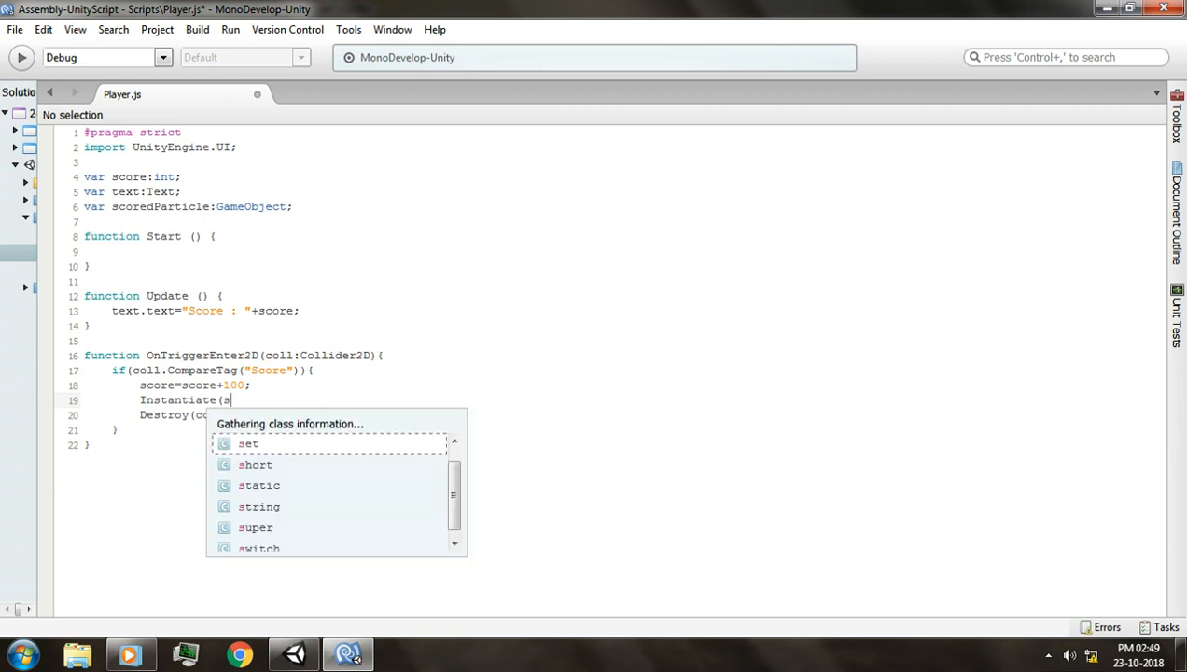
type("coredPartic")
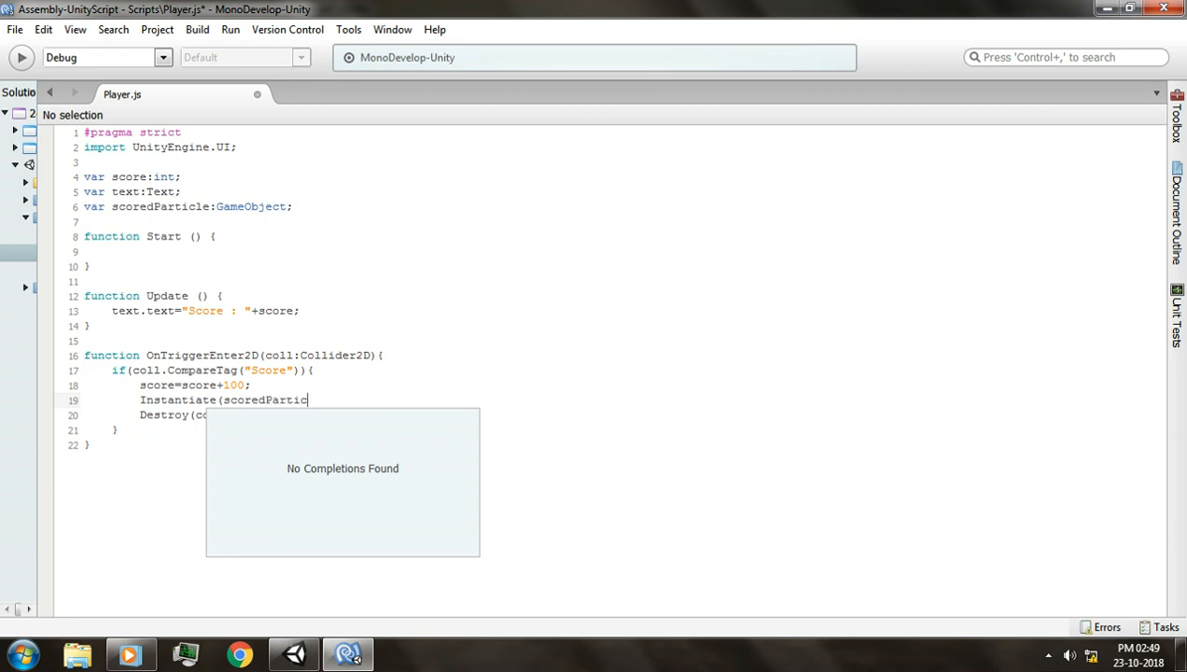
type("le,")
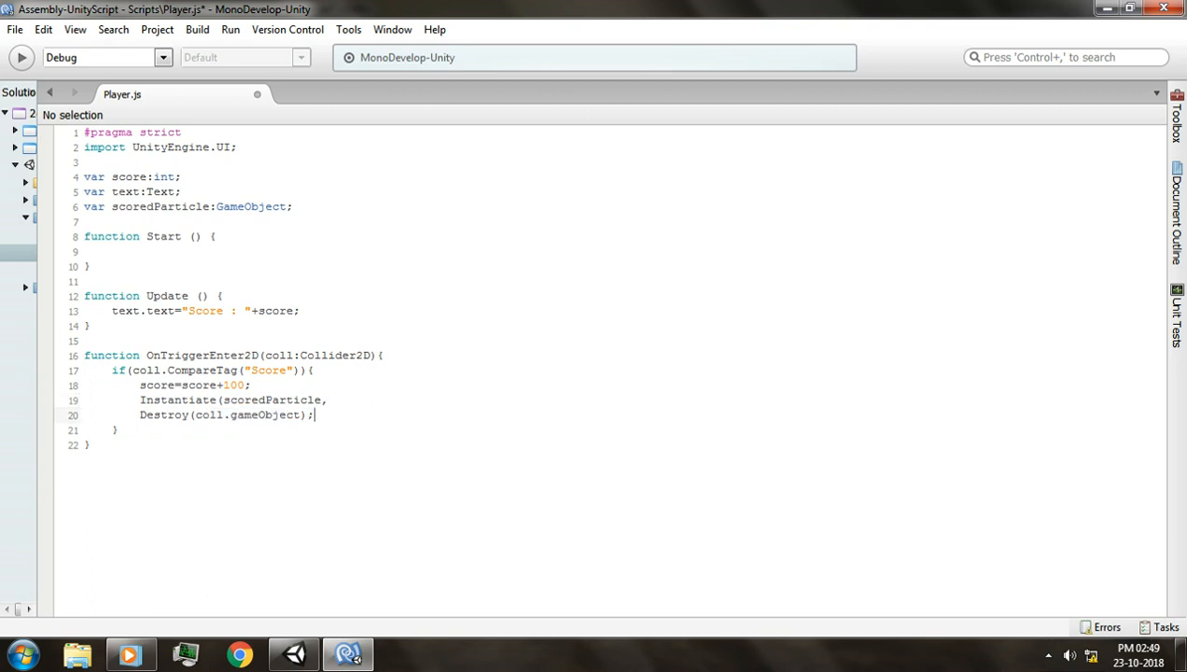
Add coll.gameObject.transform.position as the position argument of the Instantiate call, reusing coll.gameObject from the Destroy line
left_click_drag(301, 414, 195, 415)
key("ctrl+c")
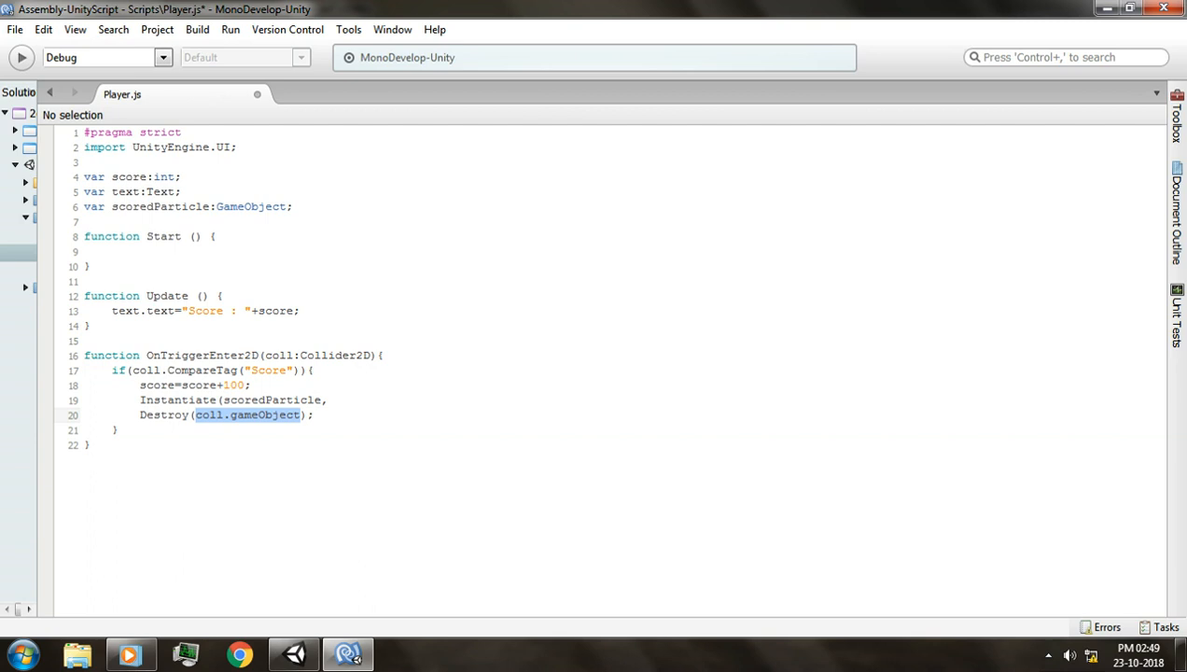
left_click(194, 399)
key("ctrl+v")
type(".tra")
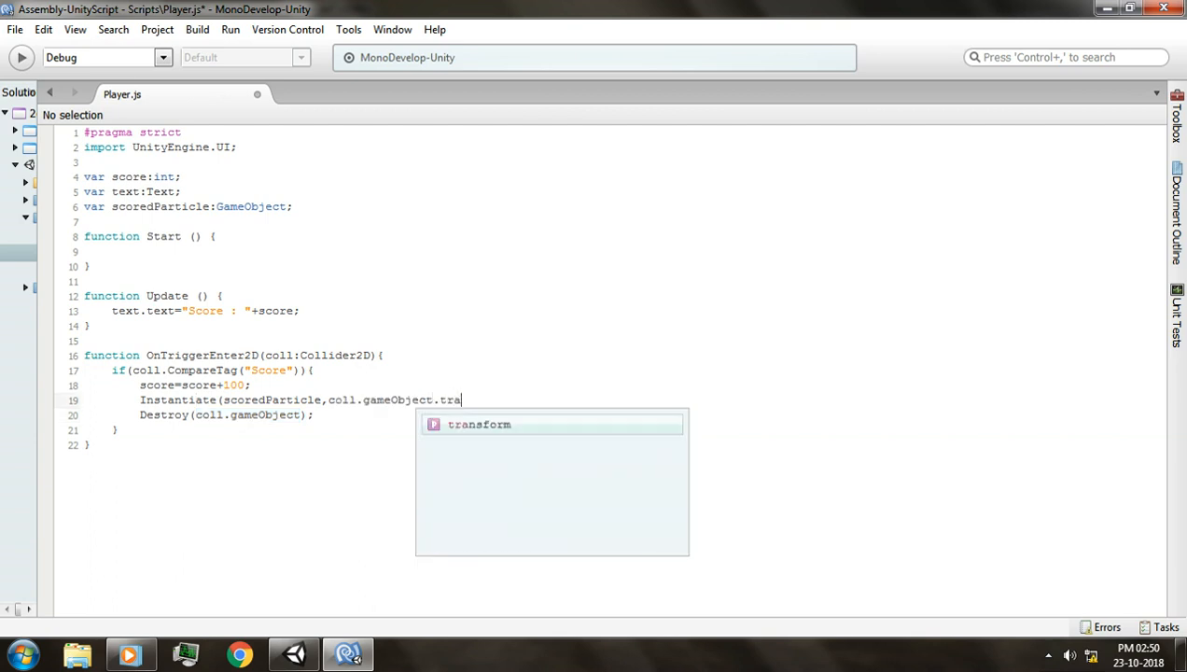
key("Return")
type(".po")
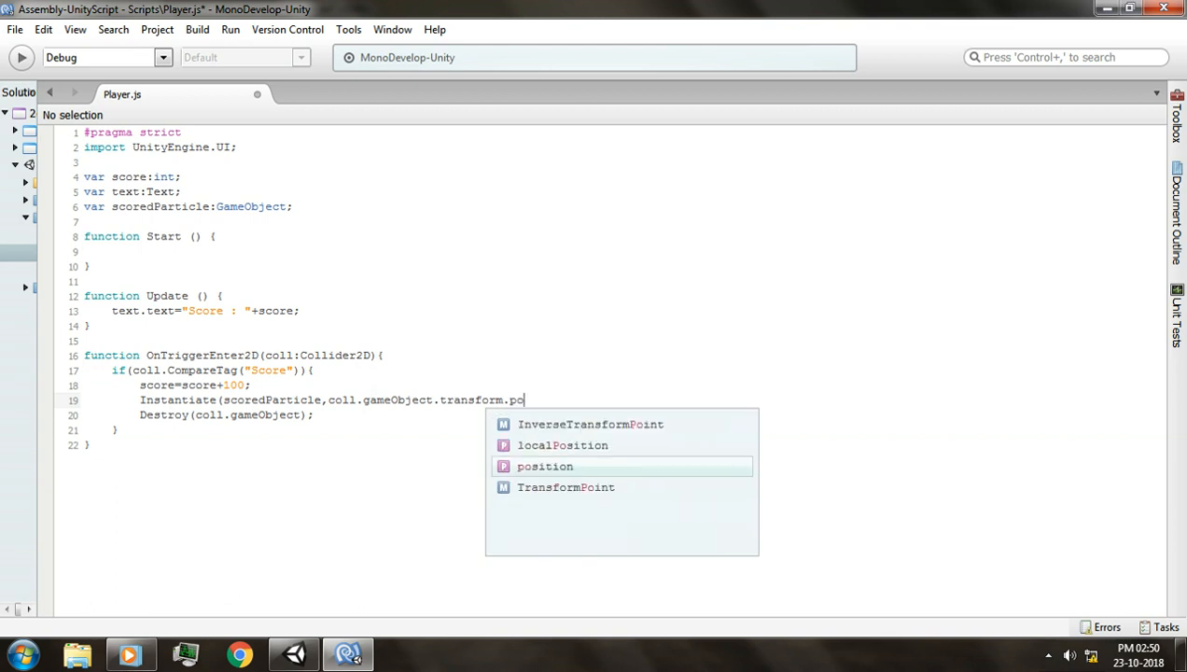
key("Return")
type(",")
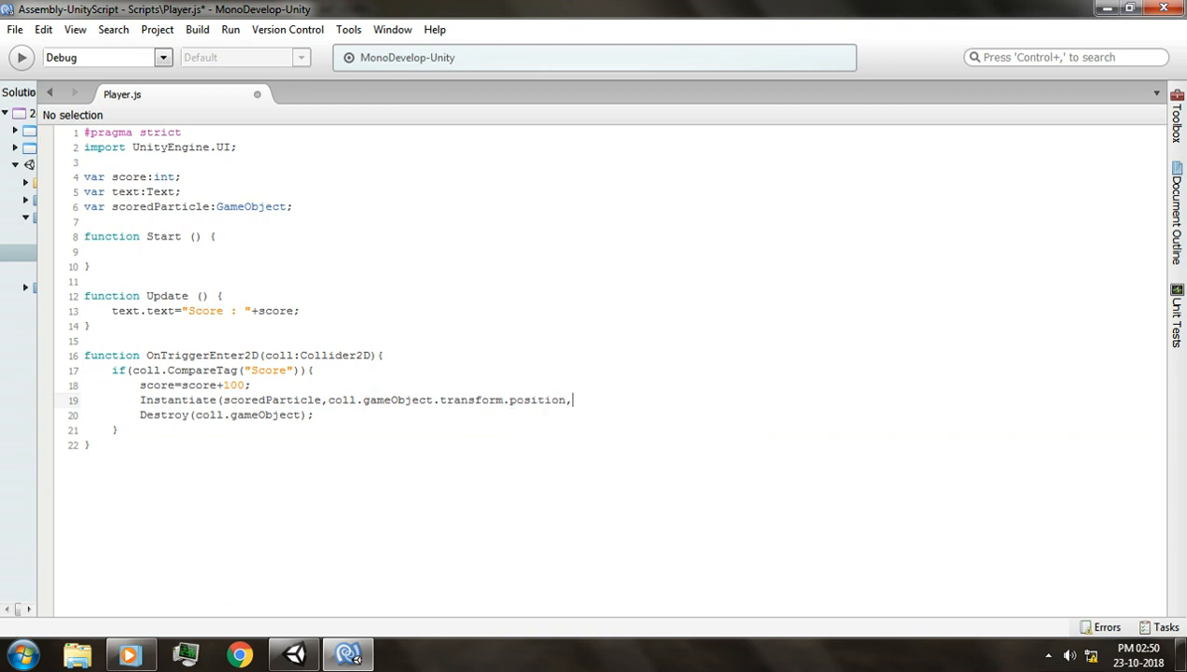
Finish the Instantiate call with Quaternion.identity as its rotation argument and save Player.js
type("Qu")
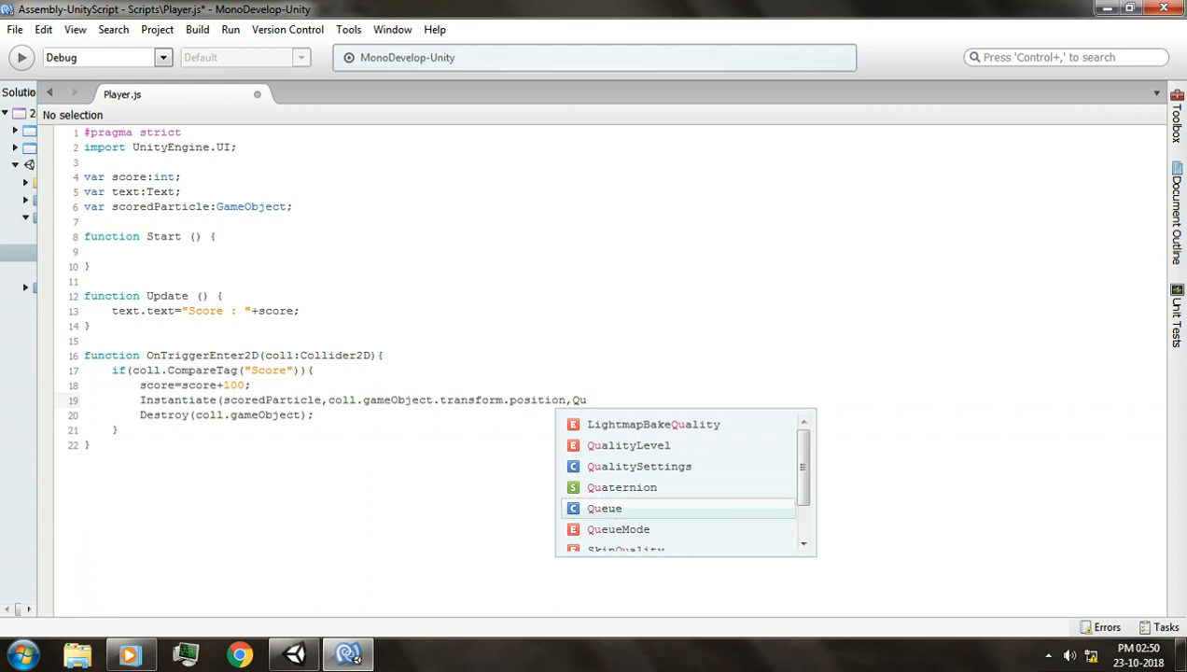
key("Up")
key("Return")
type(".i")
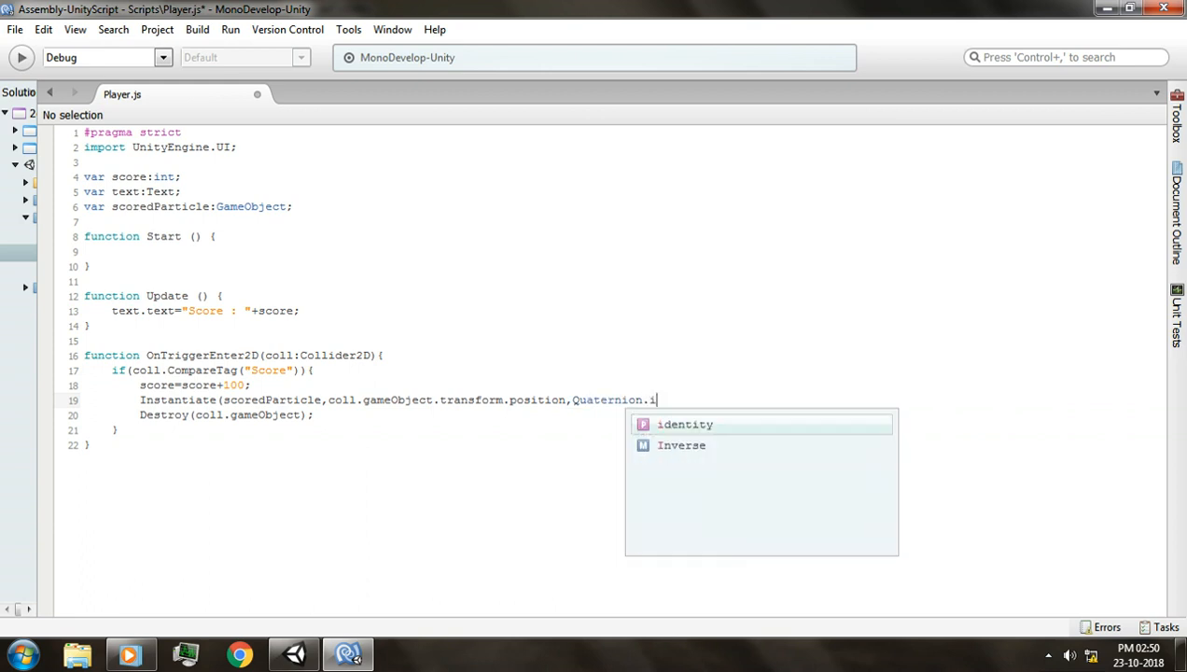
key("Return")
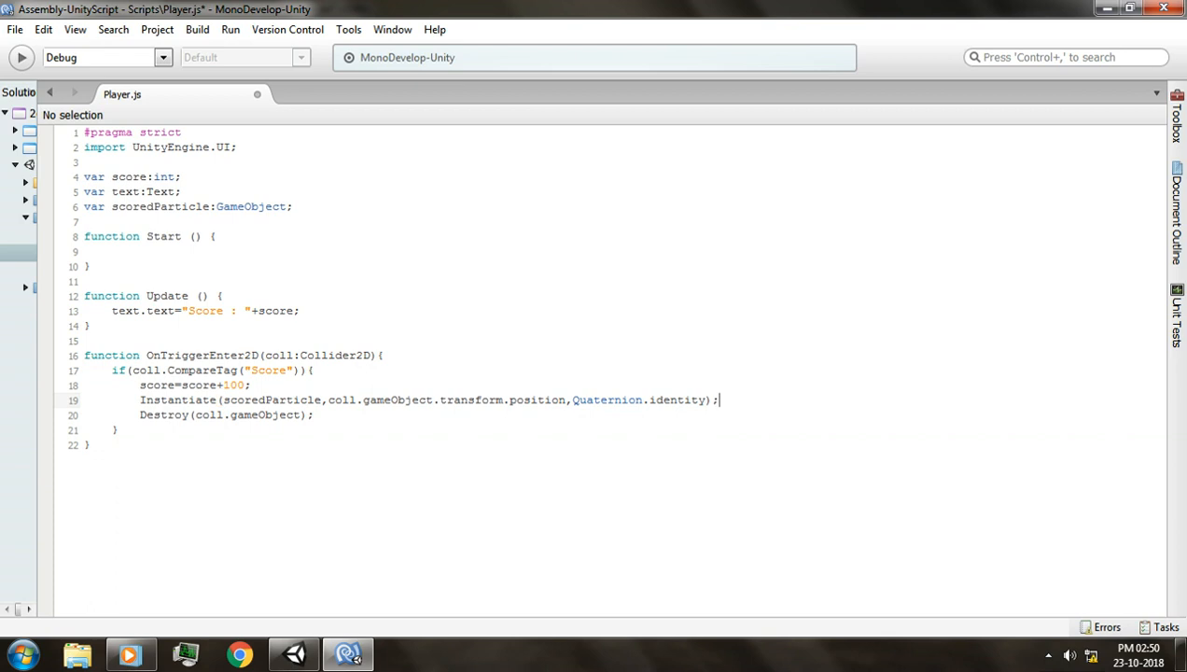
type(");")
key("ctrl+s")
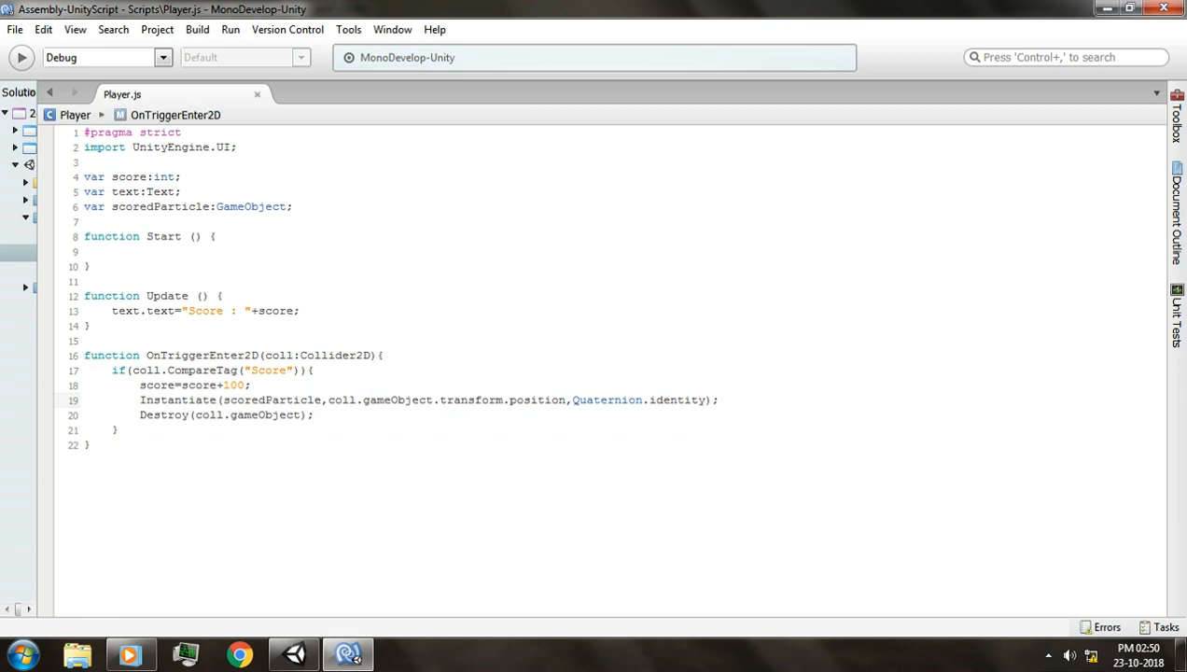
Back in Unity, assign the Scored prefab to the Scored Particle variable of CharacterRobotBoy's Player script
left_click(294, 654)
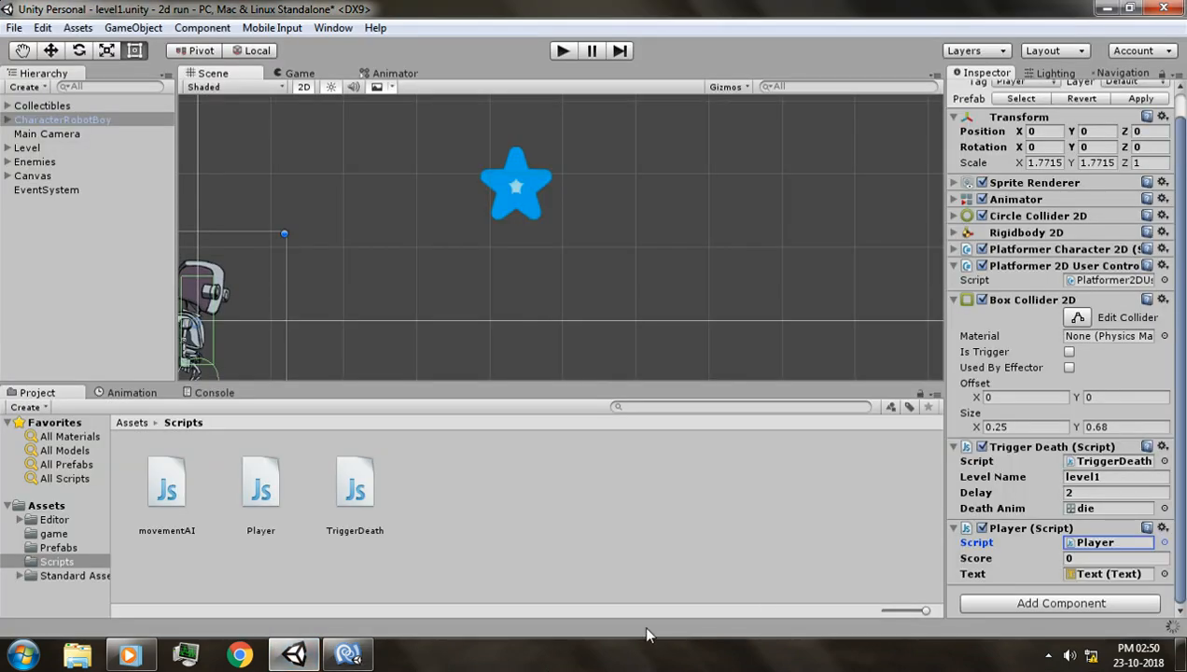
left_click(78, 550)
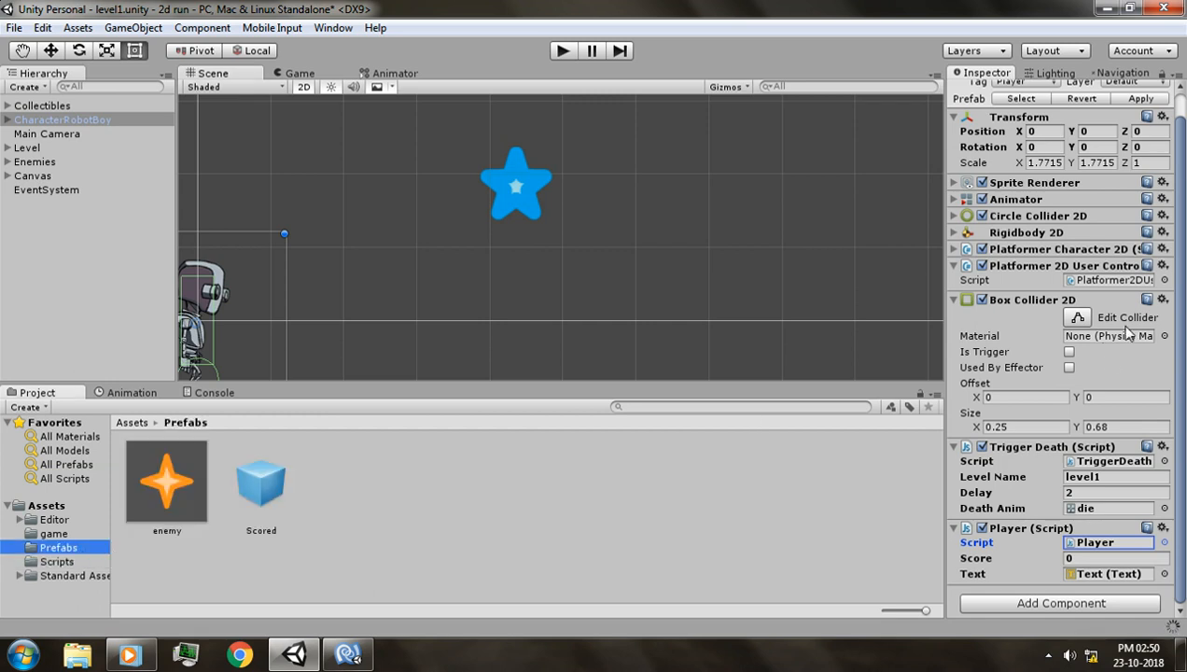
scroll(1054, 454, "down", 2)
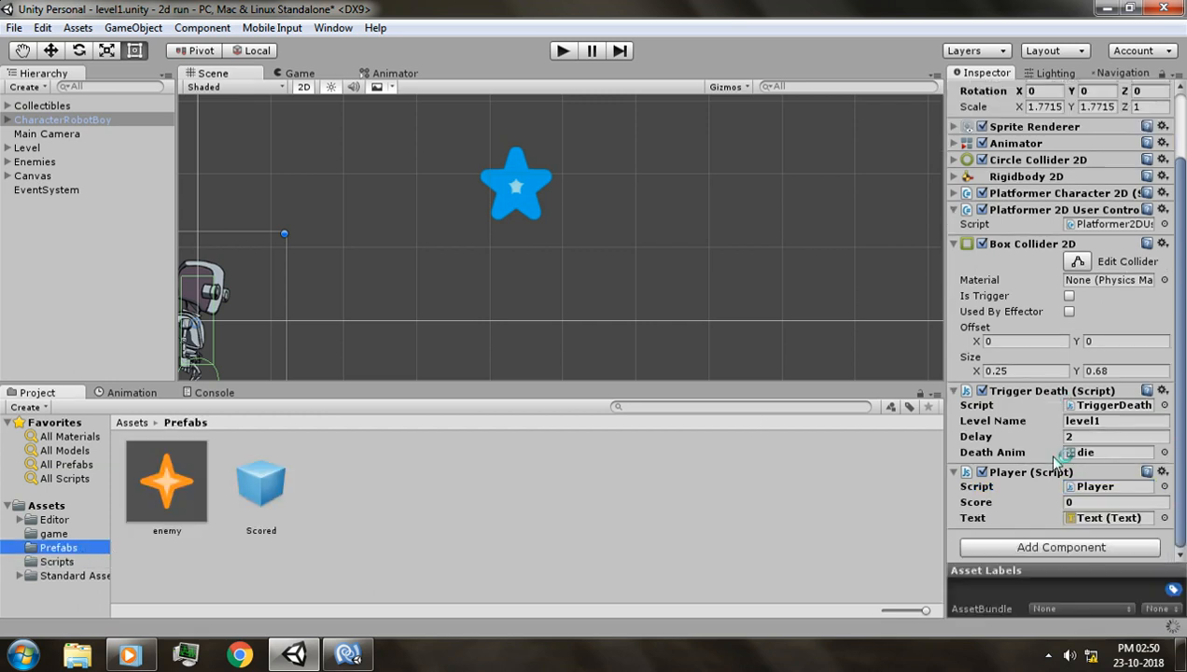
left_click(954, 245)
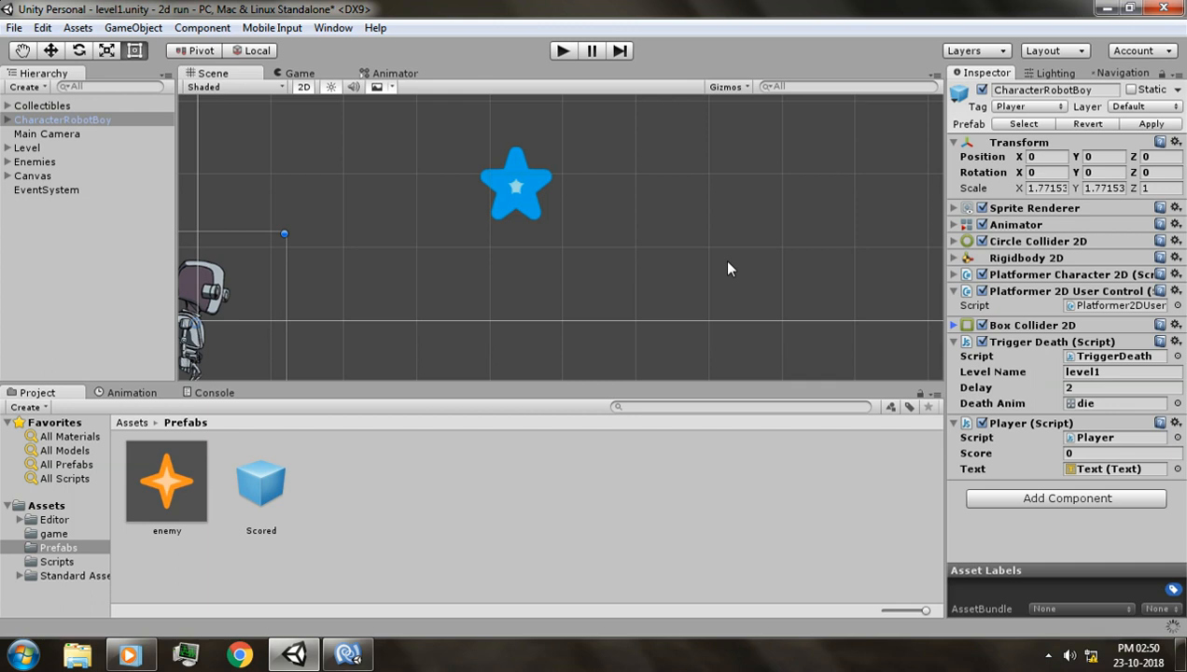
left_click_drag(233, 506, 1081, 491)
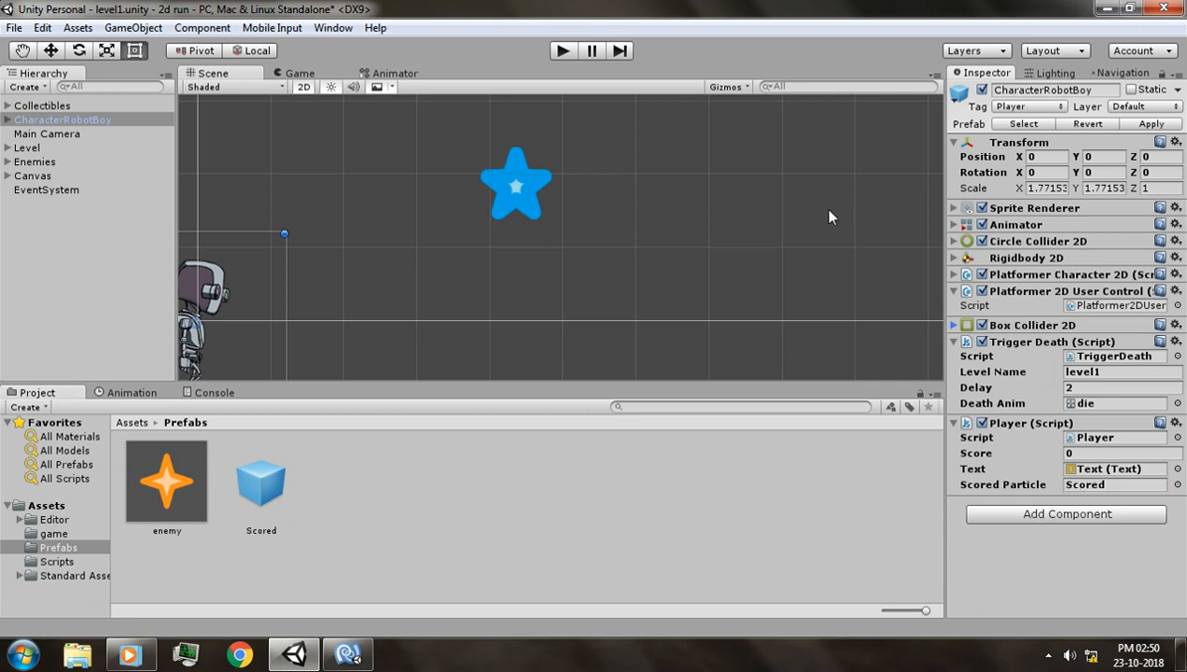
Play-test the level, running and jumping the robot through the stars to check the particle burst at each pickup, and end play mode
left_click(563, 52)
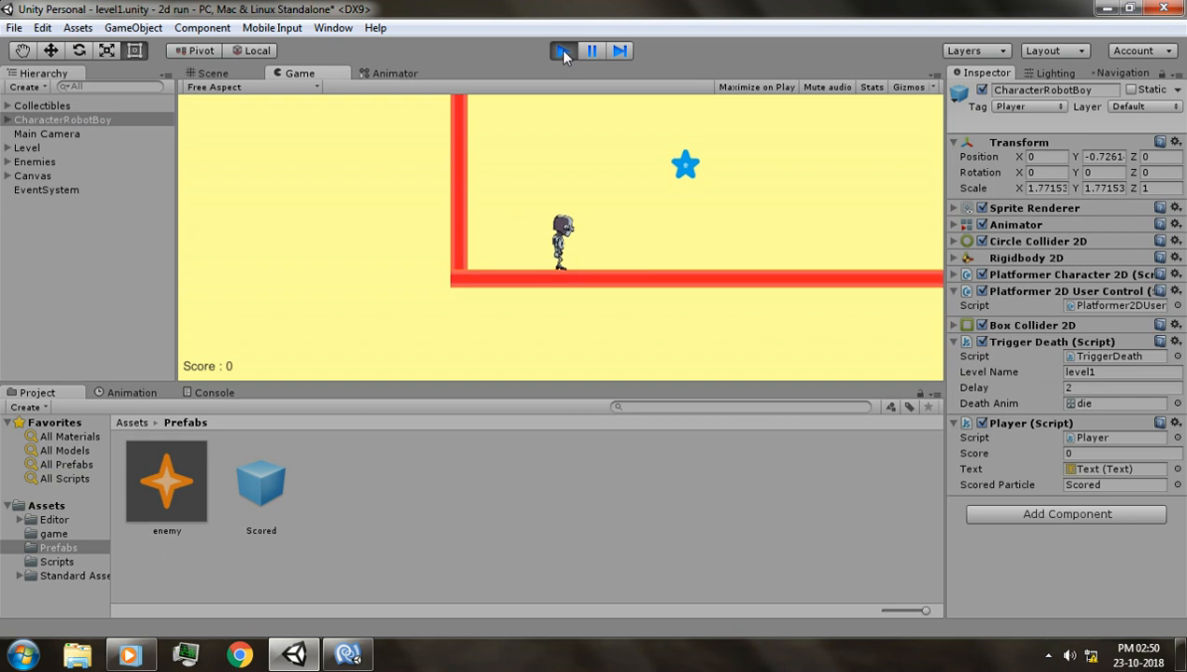
key("Right")
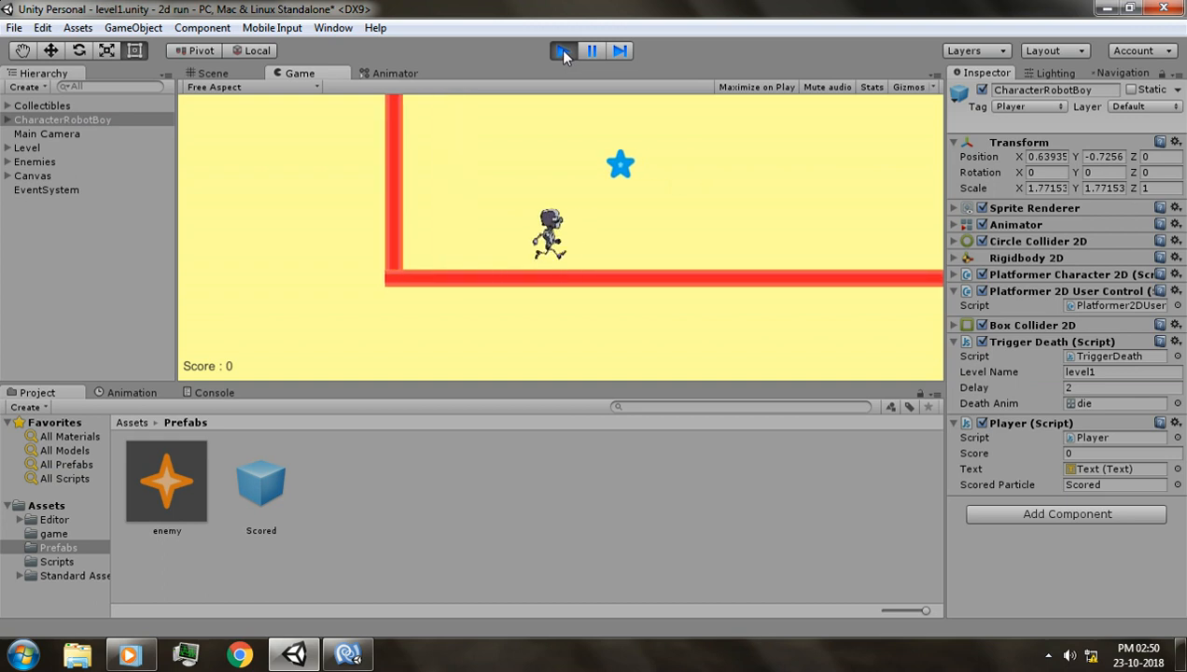
key("space")
key("Right")
key("space")
key("Right")
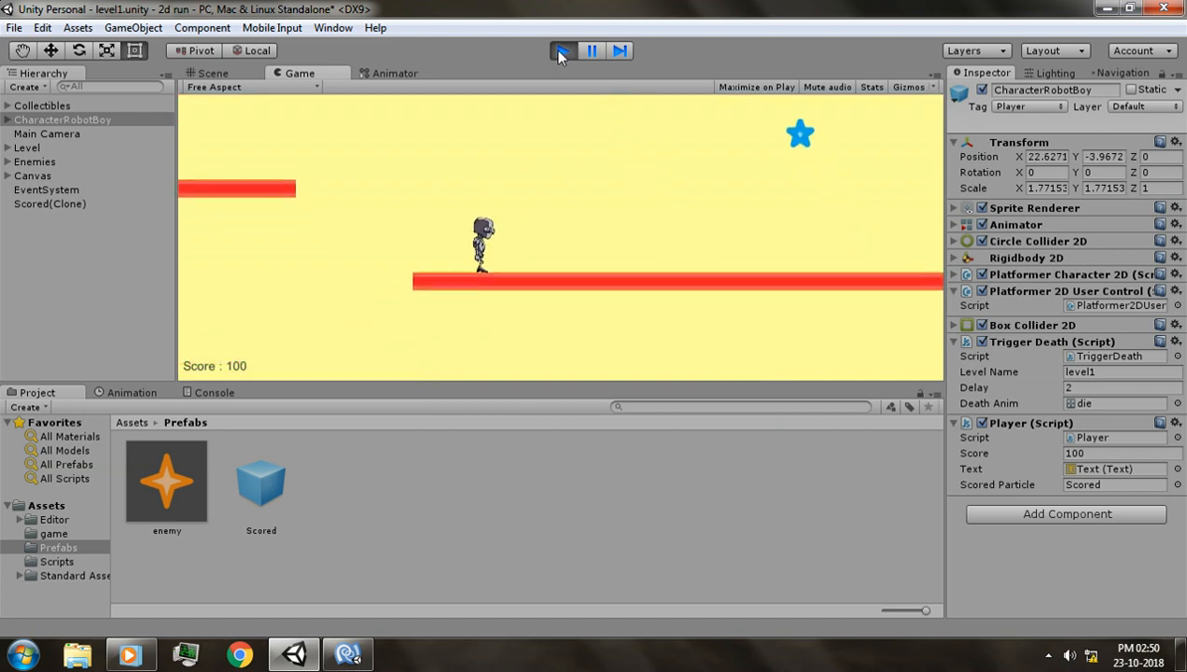
key("Right")
key("space")
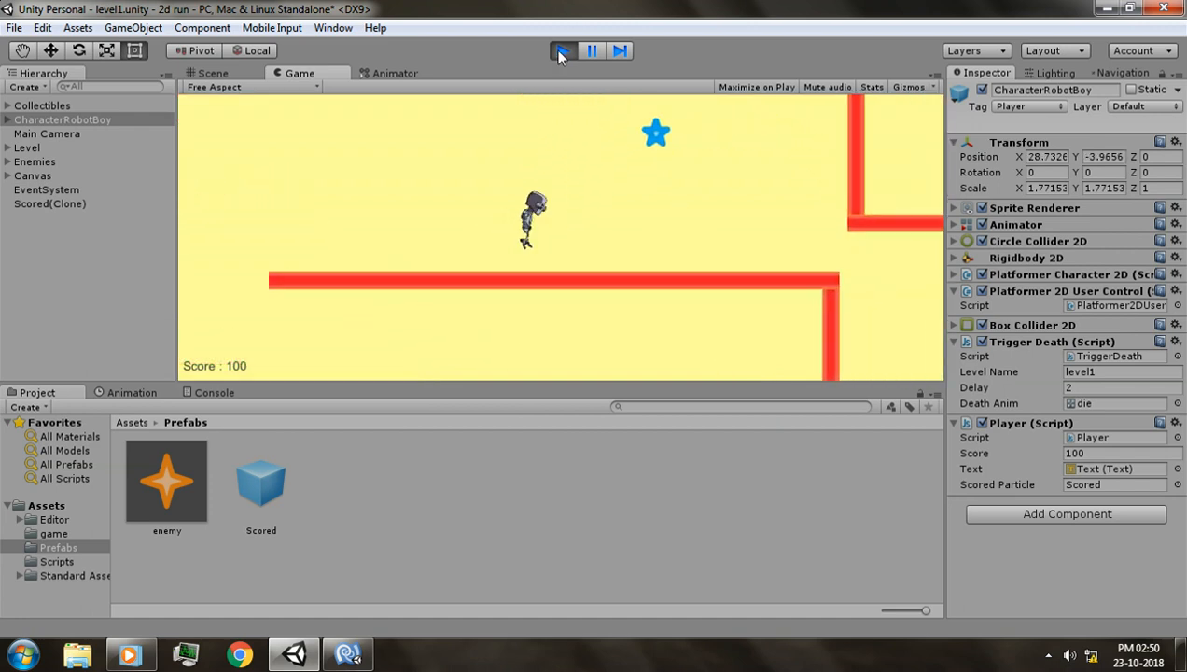
key("Right")
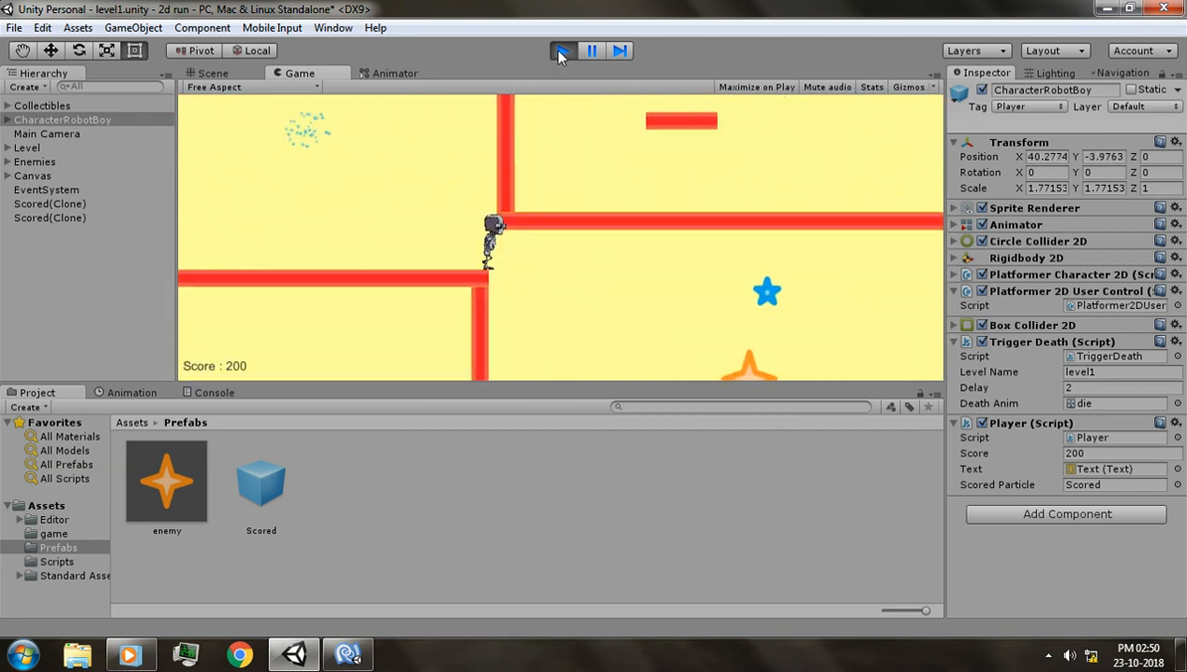
key("Right")
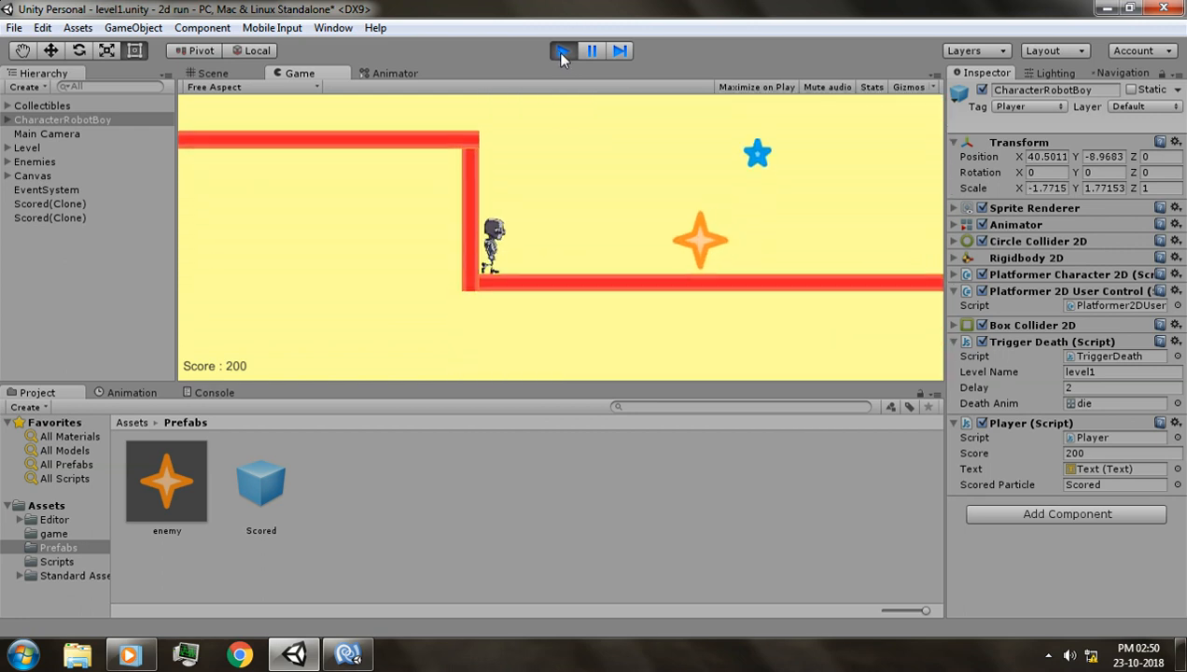
key("Right")
key("space")
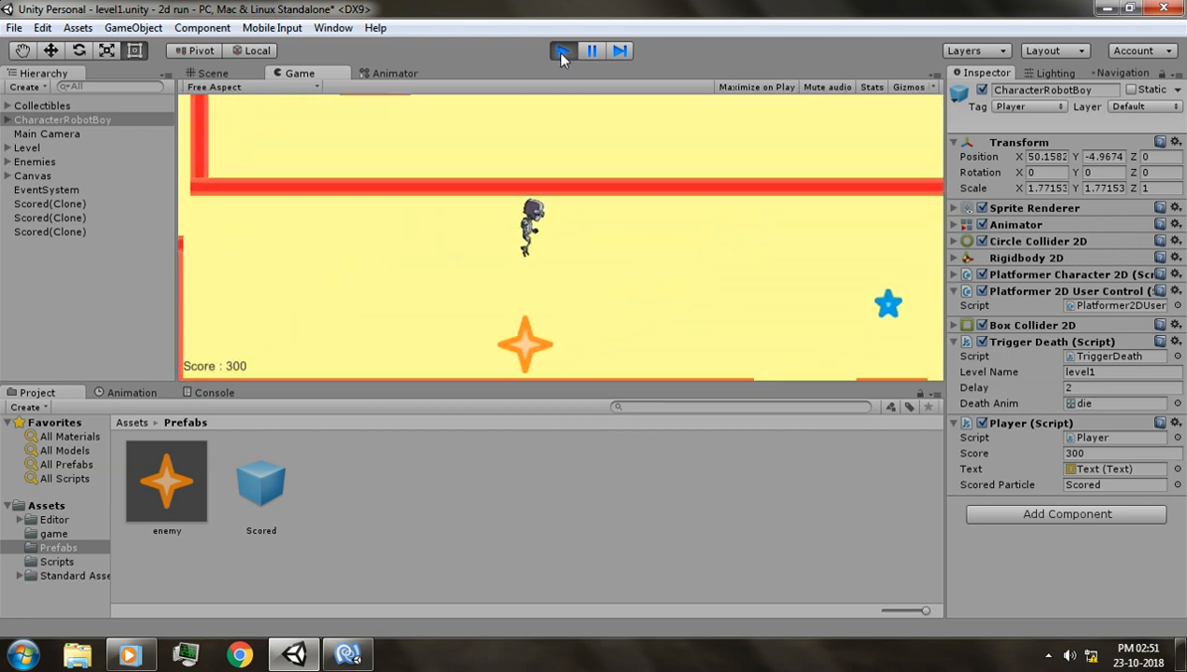
key("Right")
key("space")
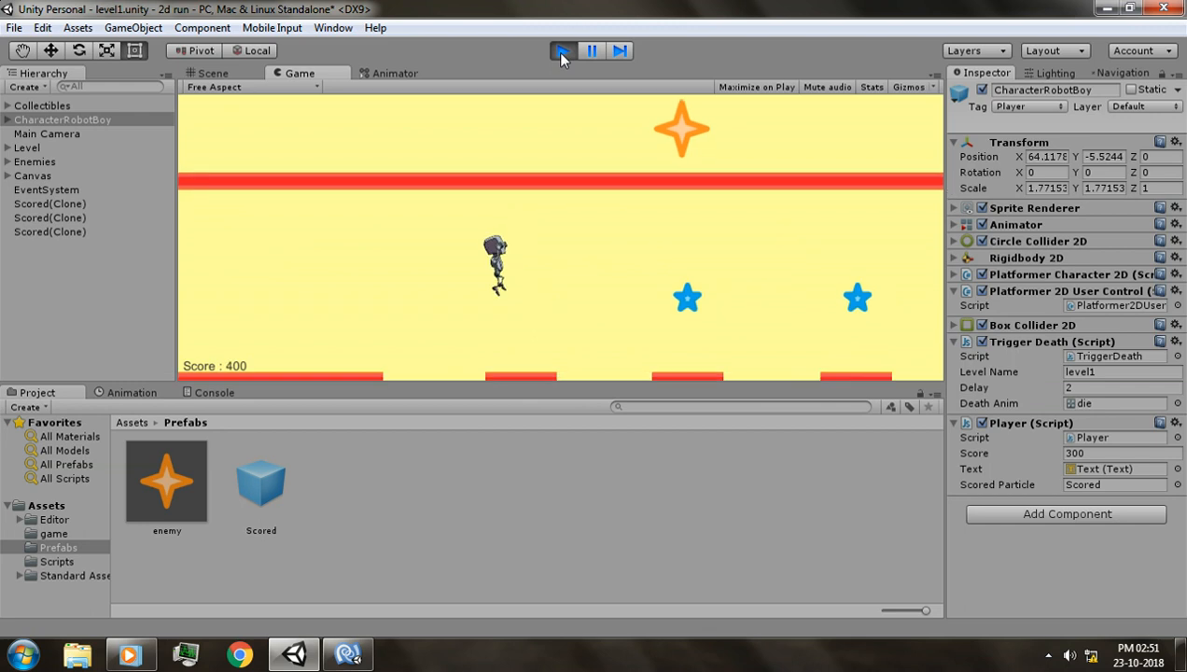
key("Right")
key("space")
key("Right")
key("space")
key("Right")
key("space")
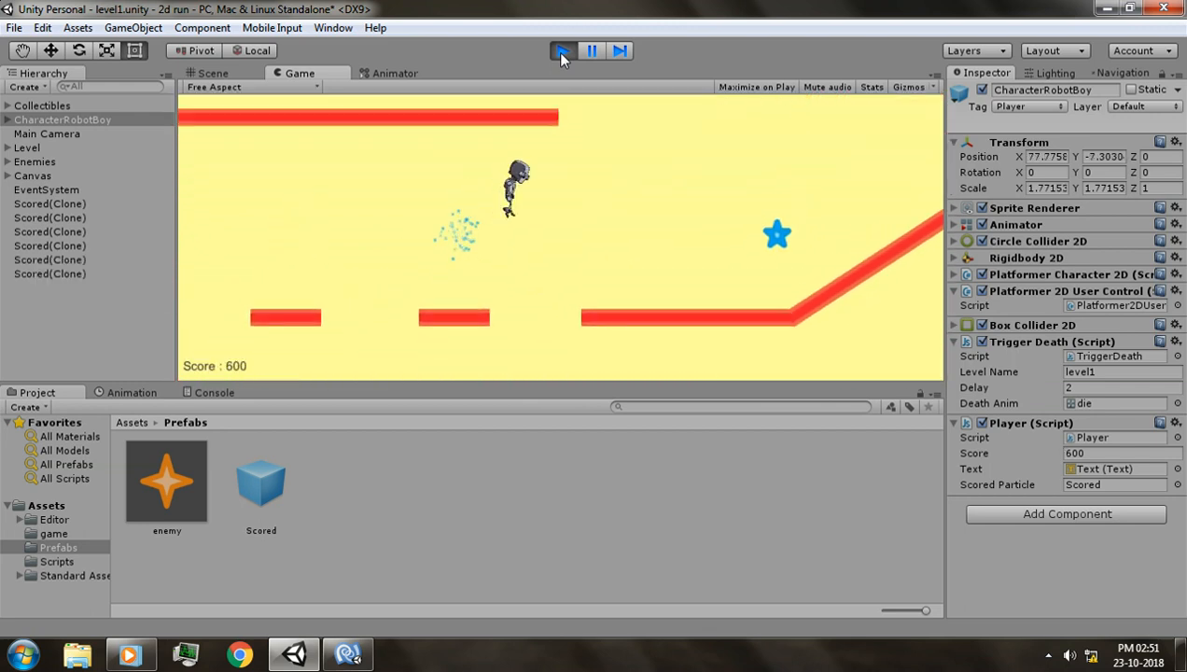
key("Right")
key("space")
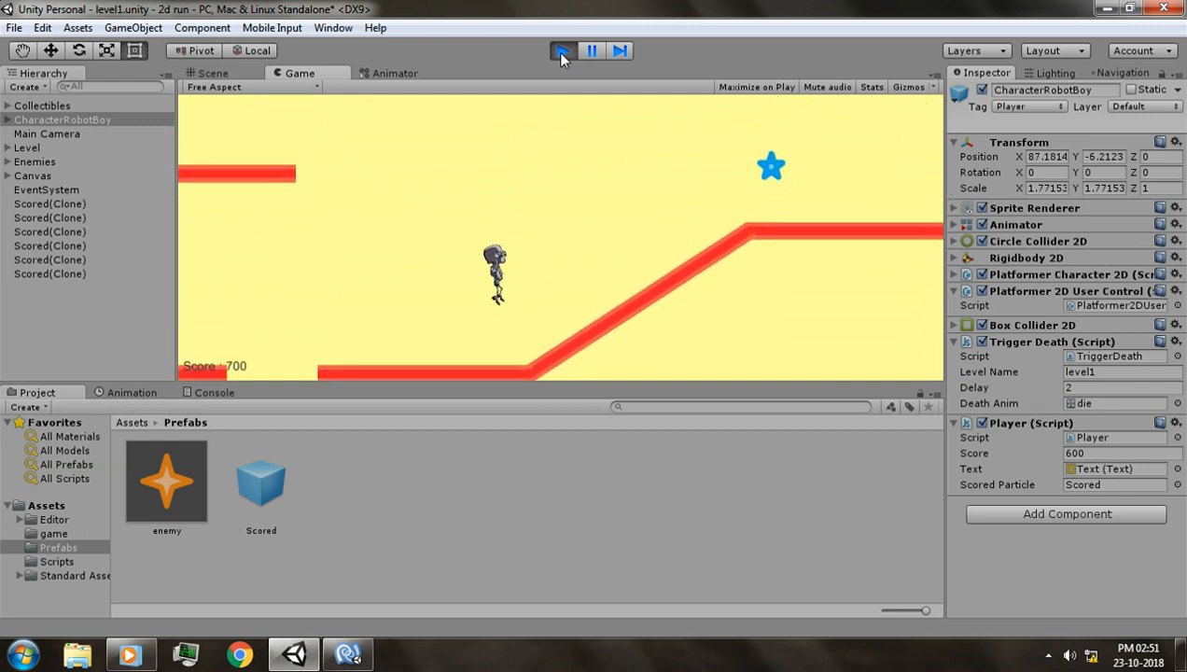
key("Right")
key("space")
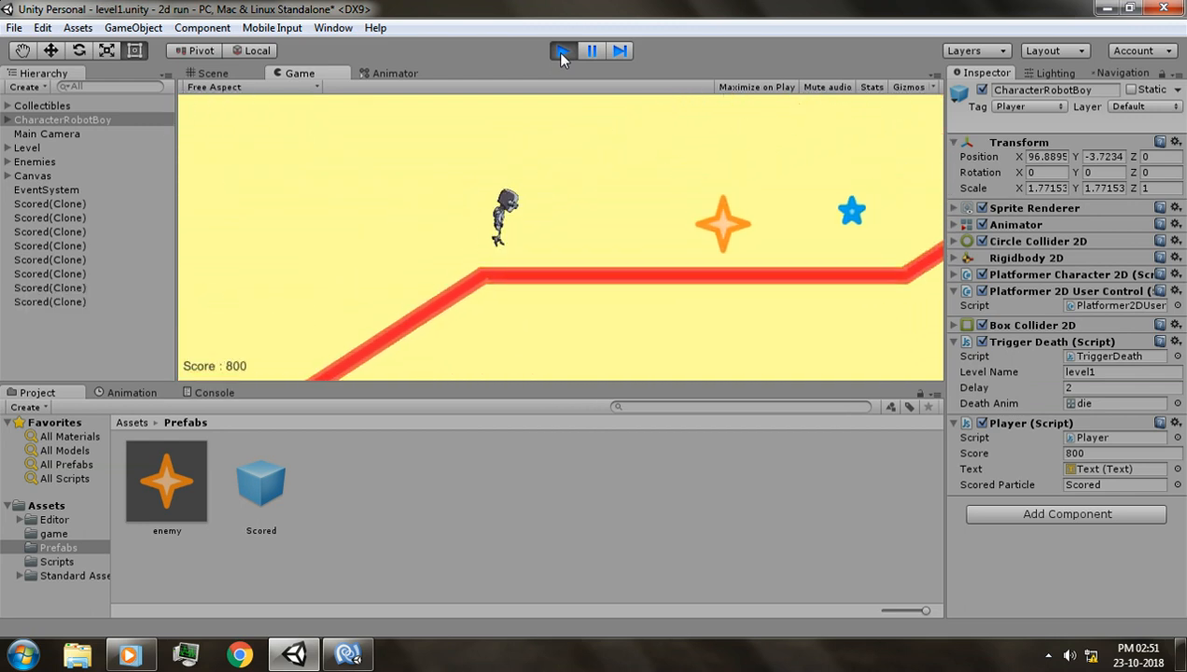
key("Left")
key("Right")
key("space")
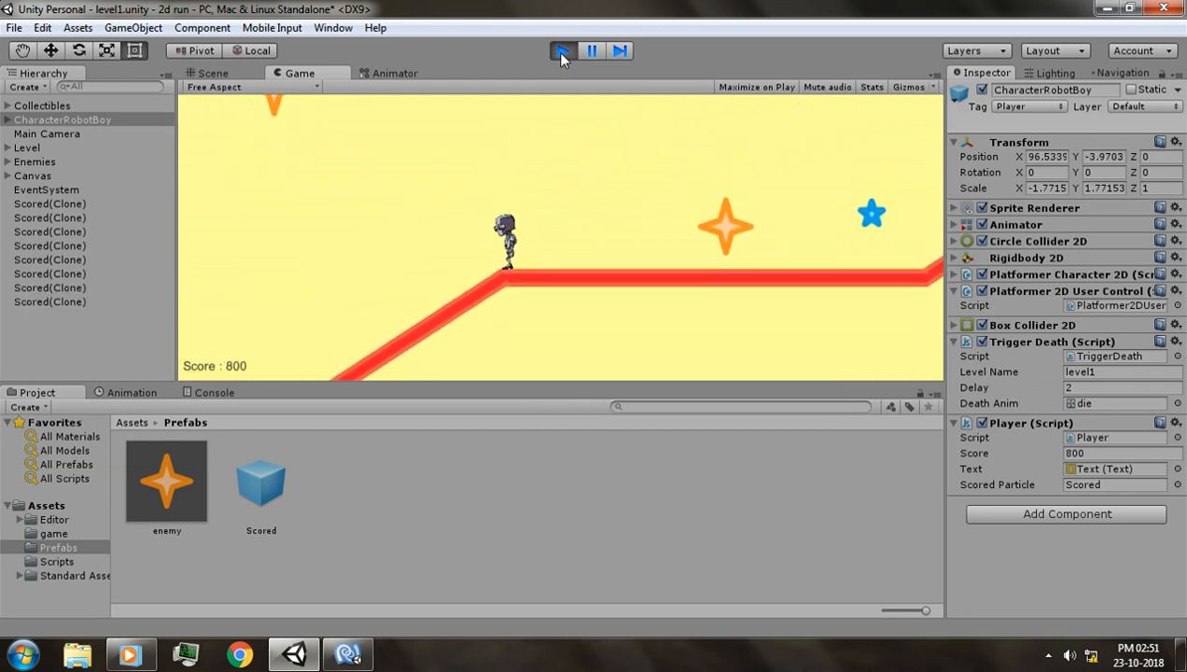
key("space")
key("Right")
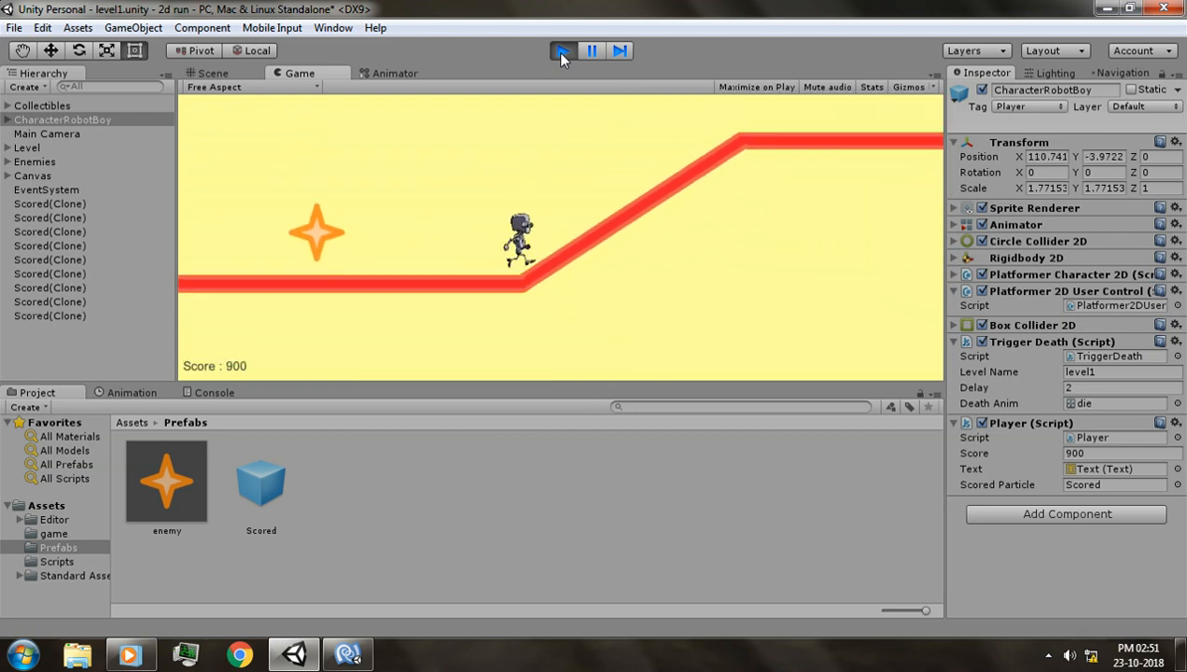
key("Left")
key("space")
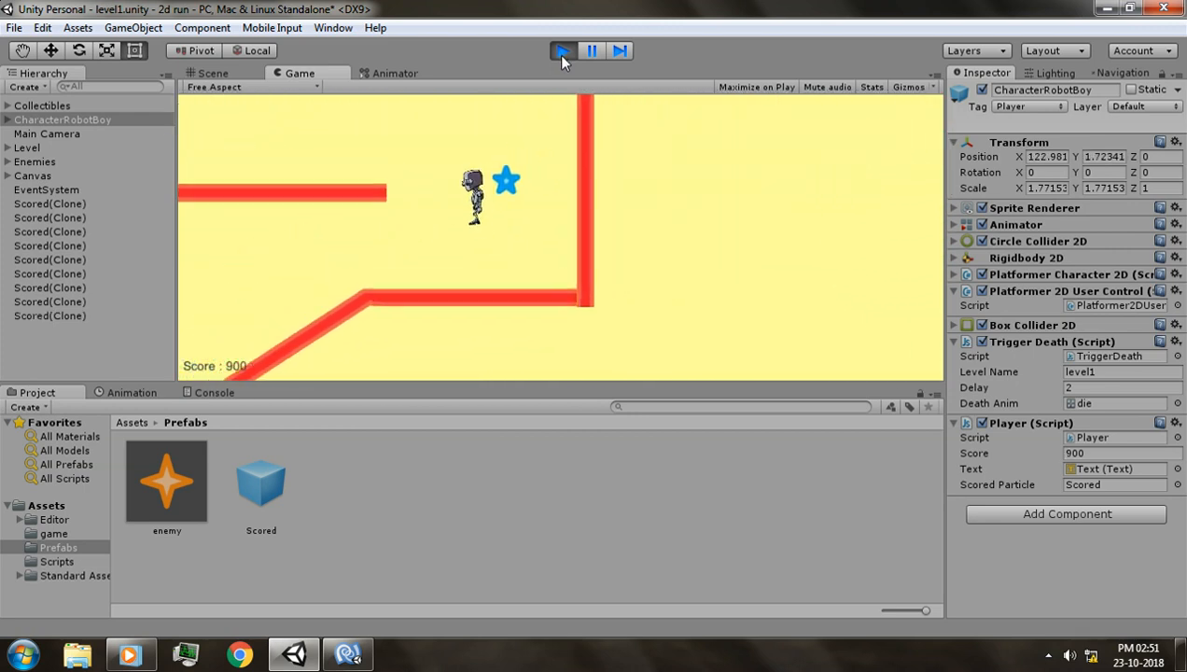
key("Right")
key("Left")
key("space")
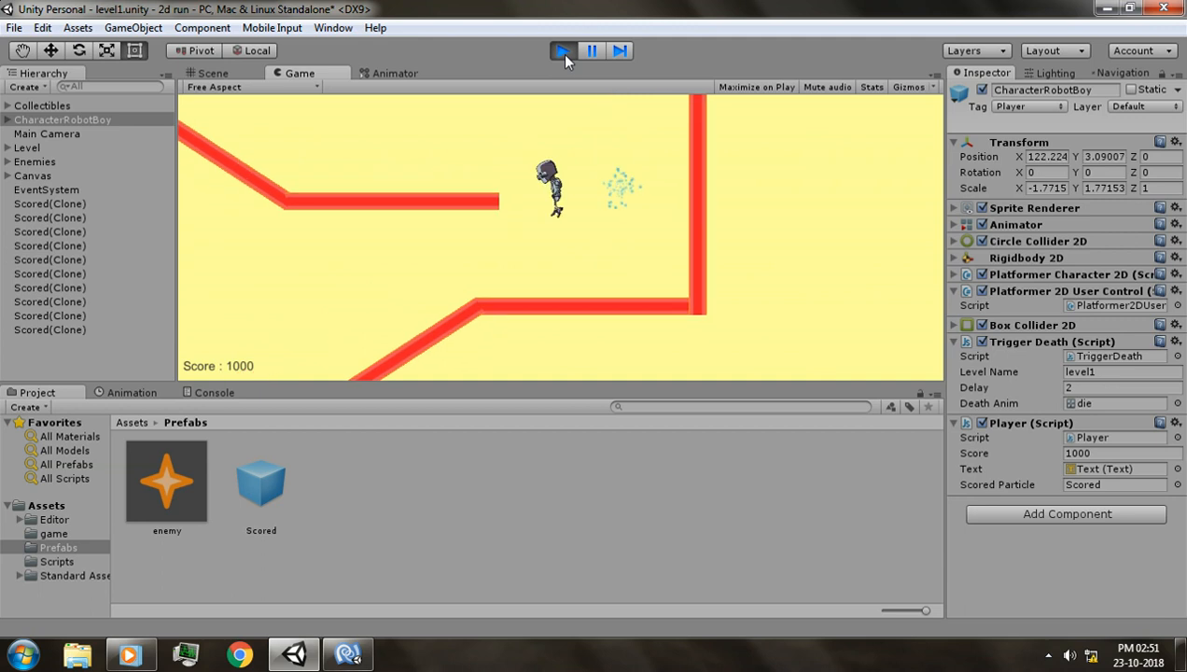
key("space")
key("space")
key("space")
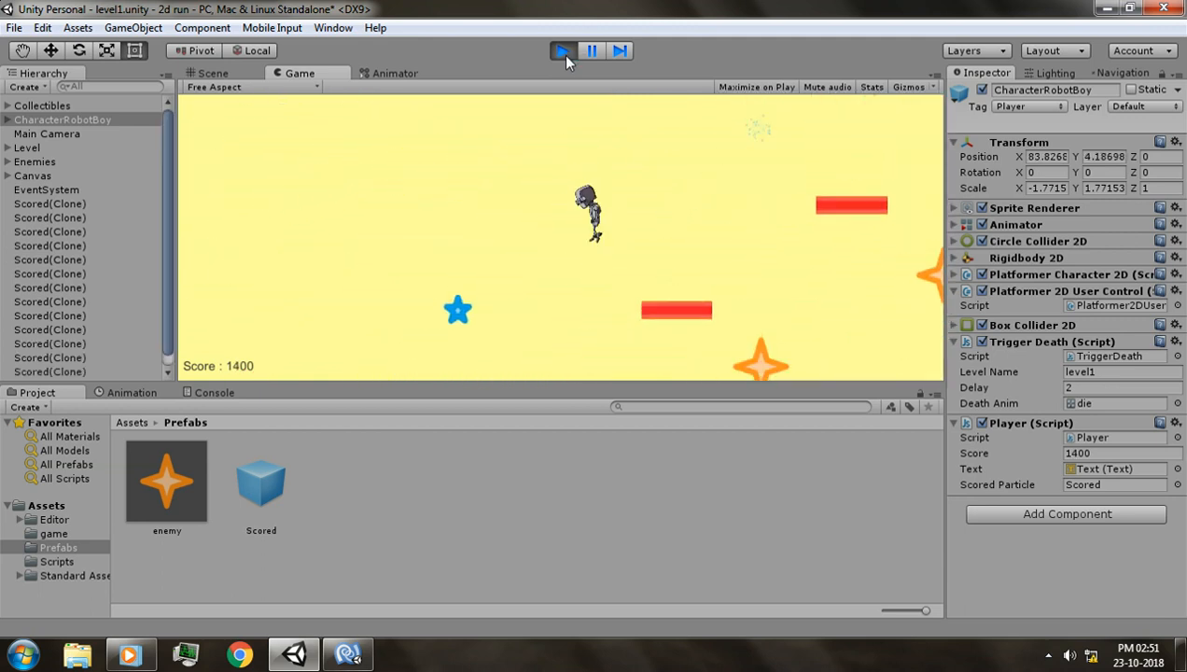
key("Right")
key("Right")
key("Left")
key("space")
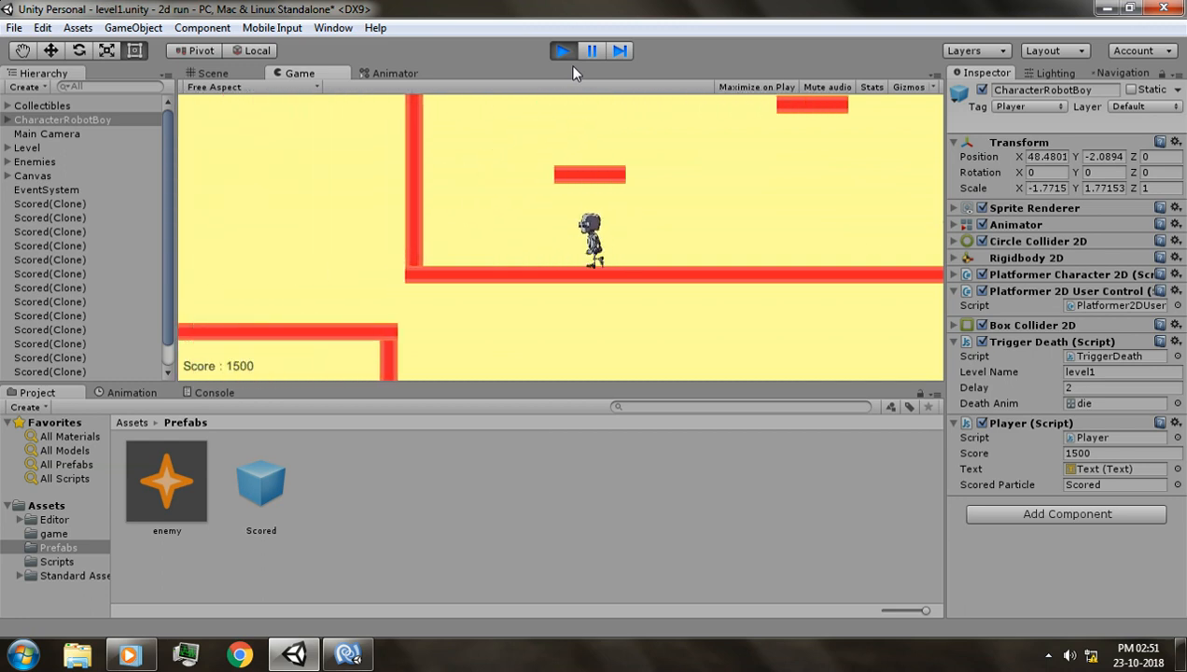
key("Right")
key("space")
key("Left")
key("space")
key("Right")
key("space")
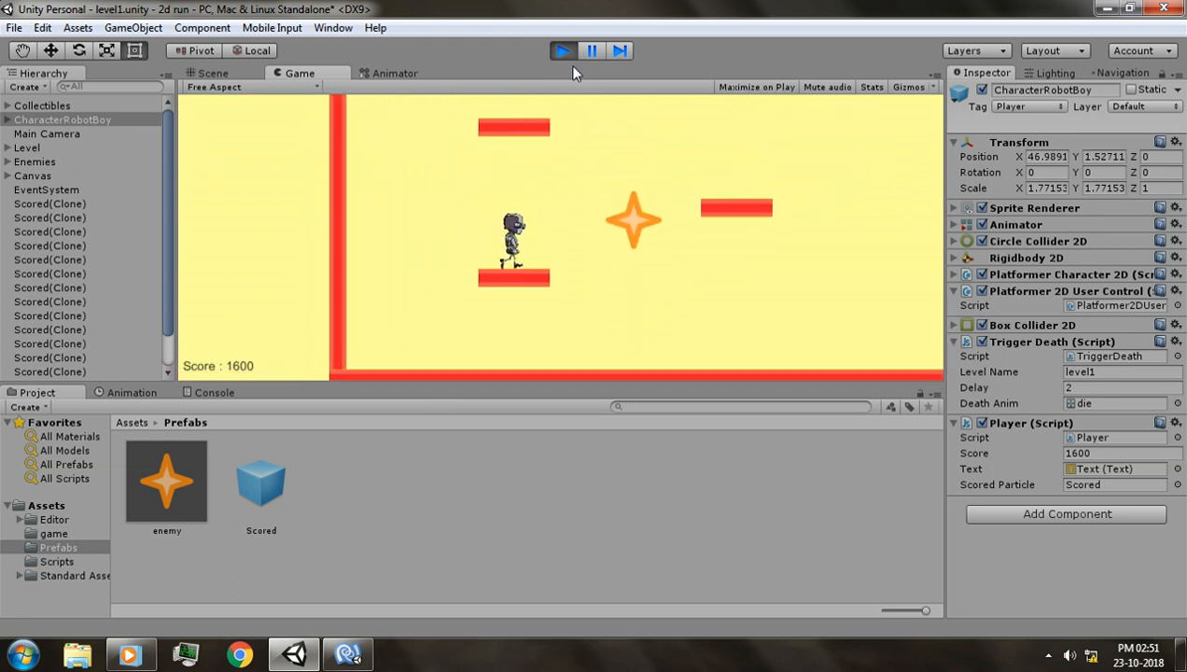
key("Right")
key("space")
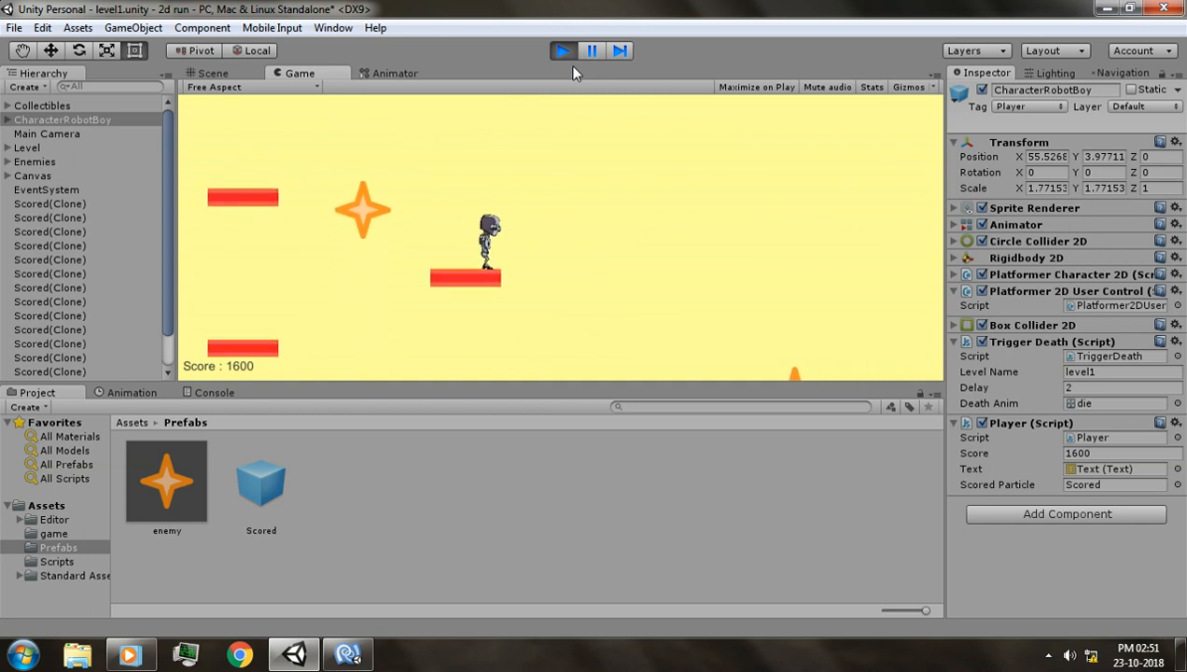
key("Left")
key("space")
key("Right")
key("space")
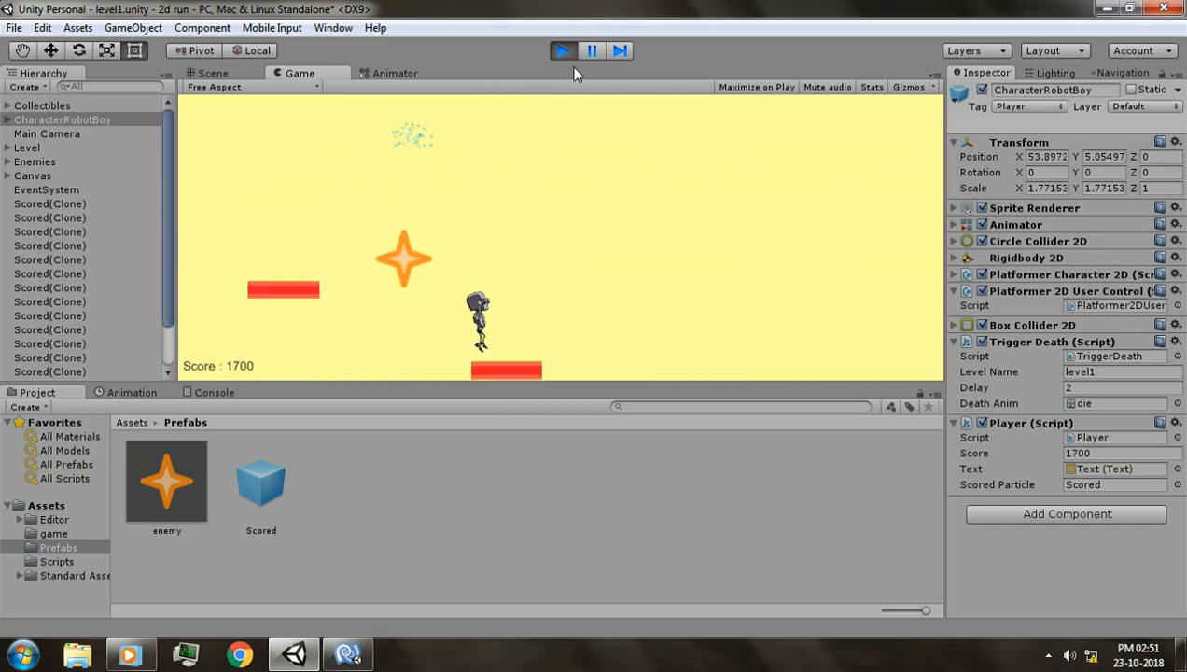
key("space")
key("Left")
key("space")
key("space")
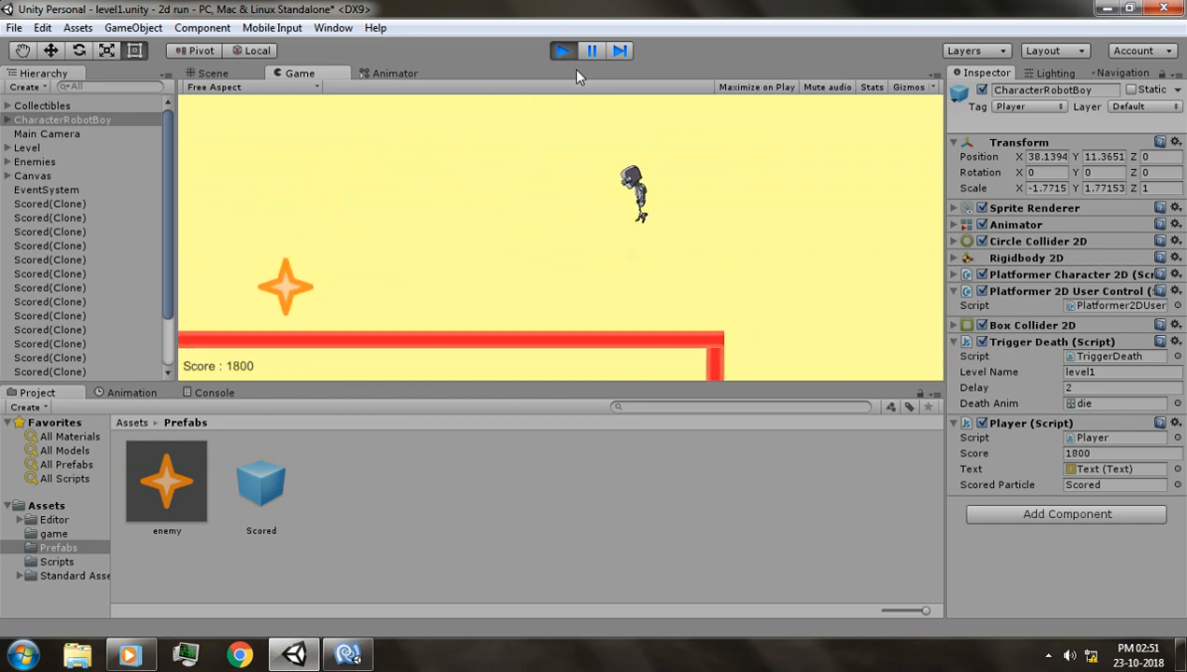
key("space")
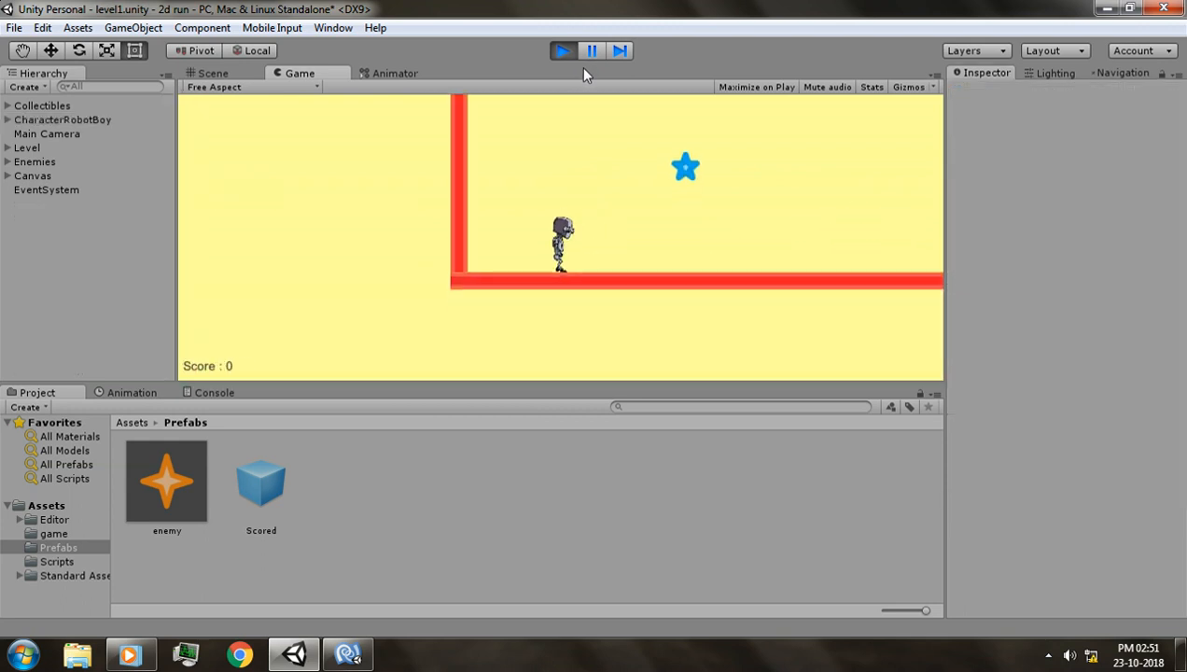
key("ctrl+p")
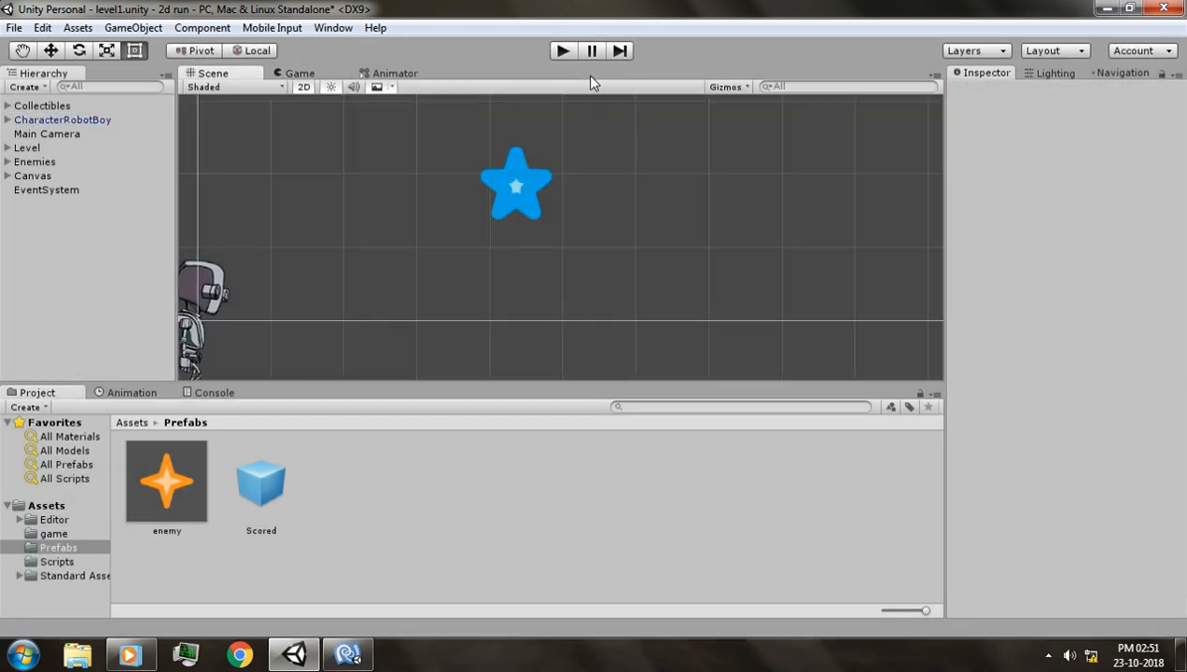